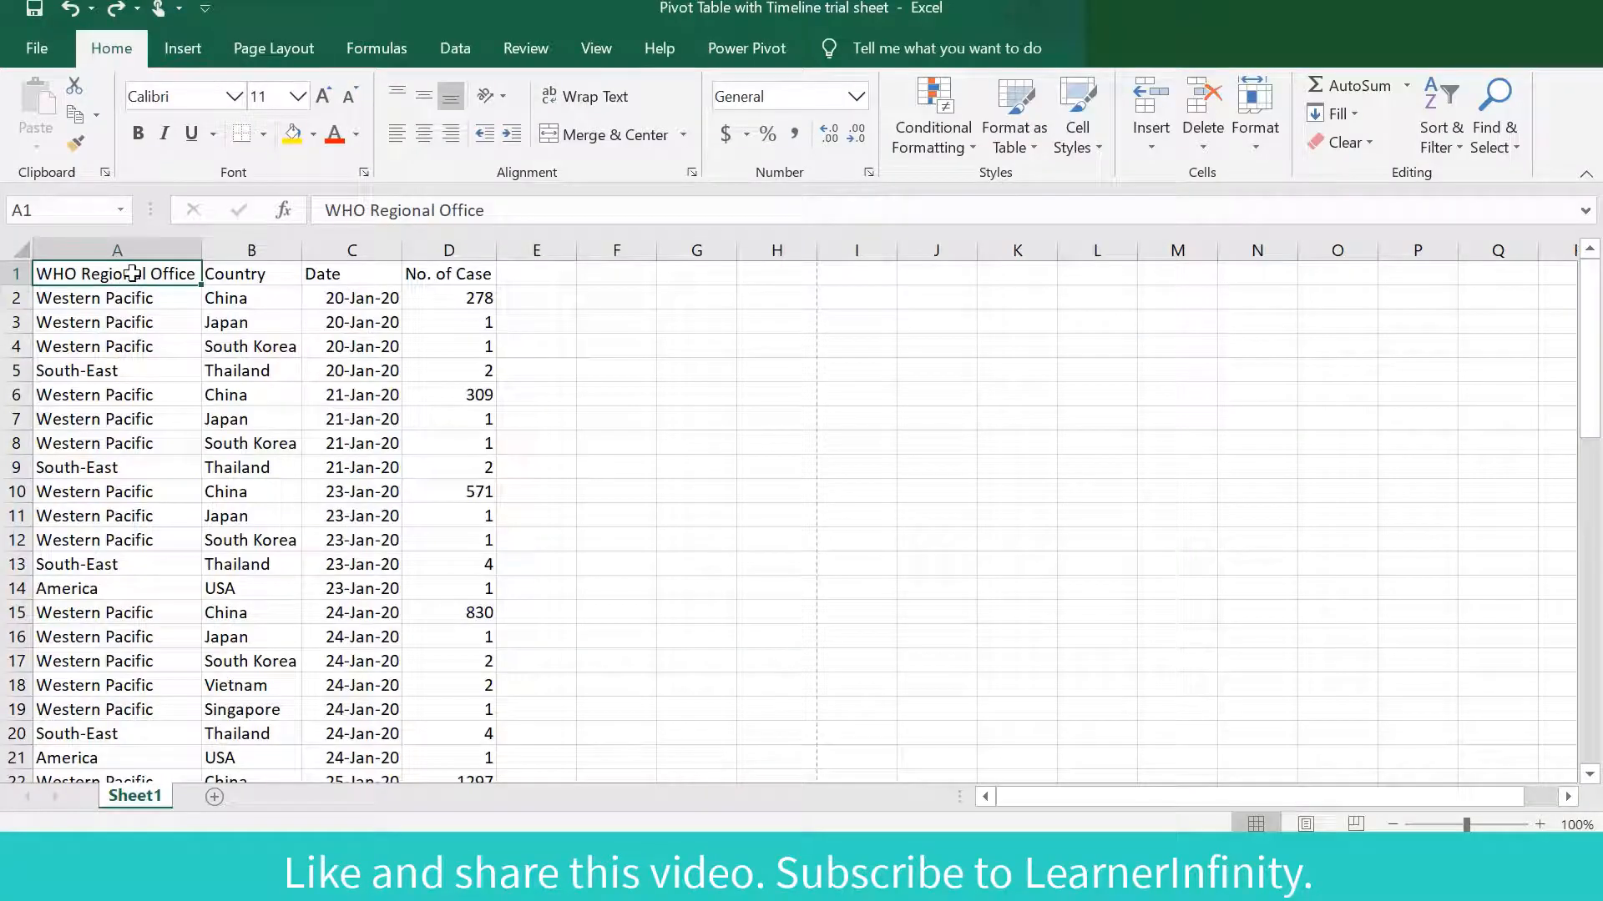
# Select the whole case data range A1:D54, including the header row.
pyautogui.moveTo(196, 117); pyautogui.dragTo(634, 127)
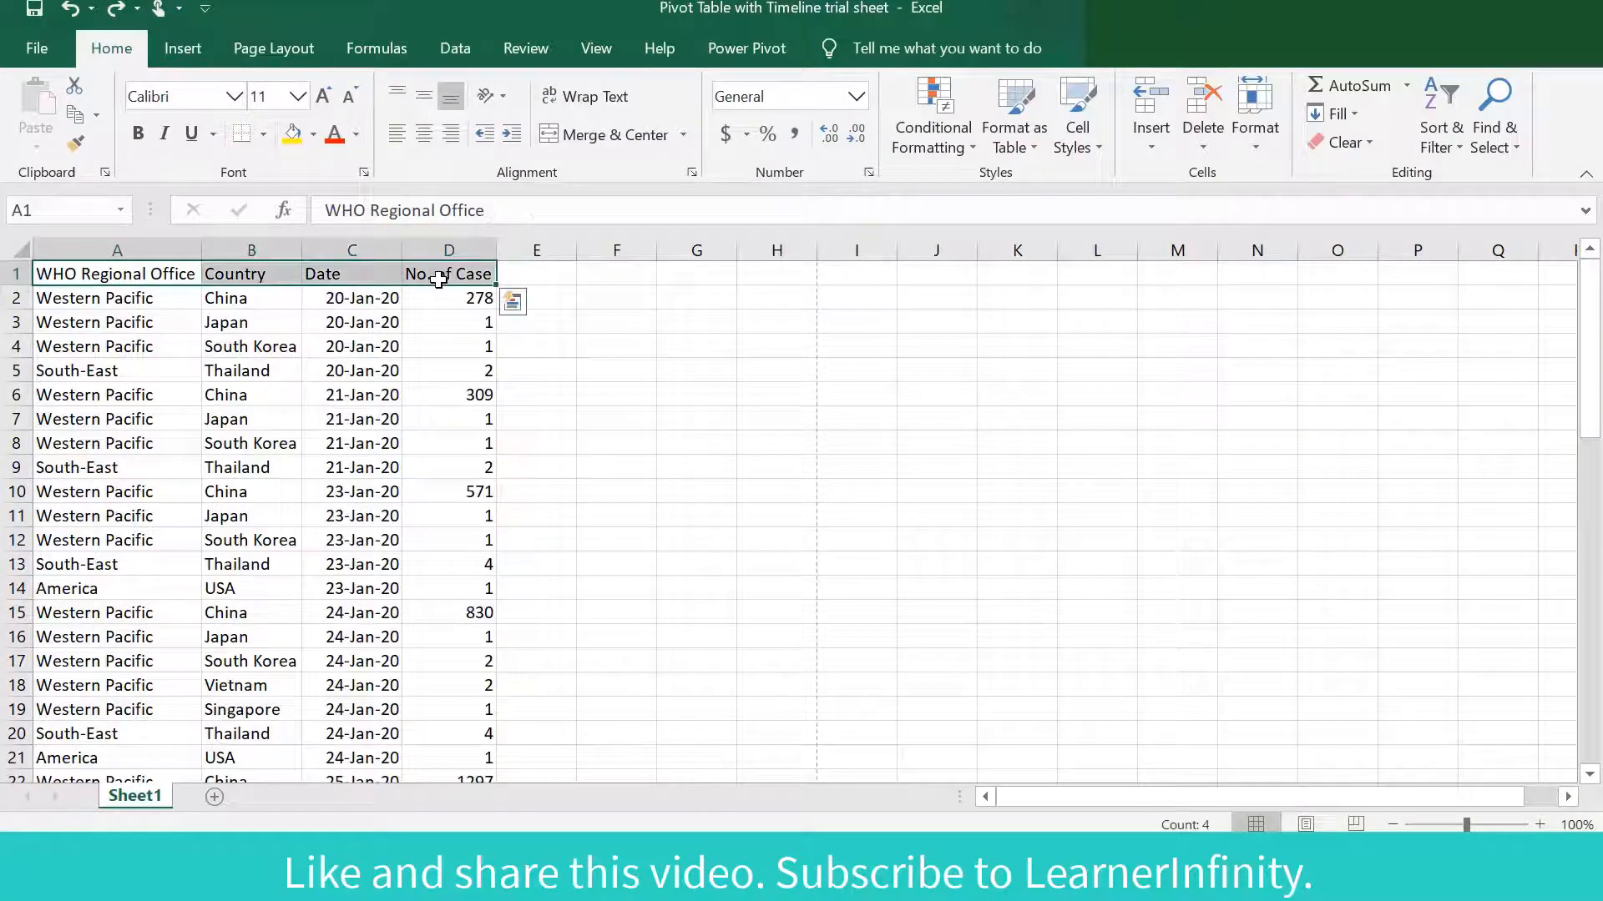
pyautogui.hotkey('shift', 'pagedown')
pyautogui.hotkey('shift', 'pagedown')
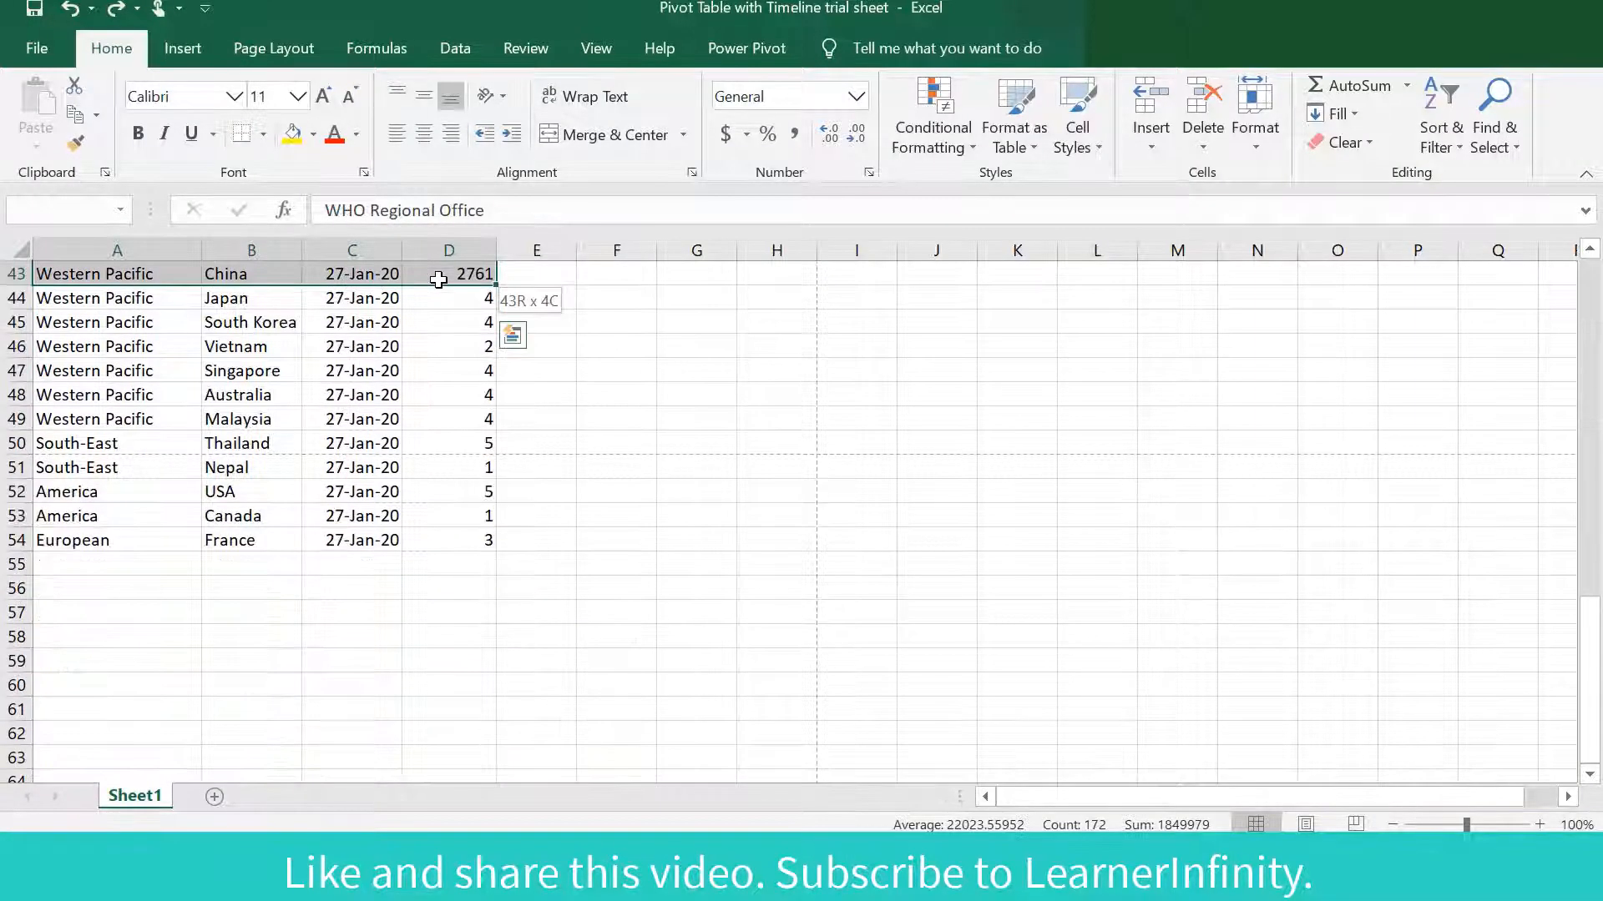
pyautogui.hotkey('shift', 'Down')
pyautogui.hotkey('shift', 'Down')
pyautogui.hotkey('shift', 'Down')
pyautogui.hotkey('shift', 'Down')
pyautogui.hotkey('shift', 'Down')
pyautogui.hotkey('shift', 'Down')
pyautogui.hotkey('shift', 'Down')
pyautogui.hotkey('shift', 'Down')
pyautogui.hotkey('shift', 'Down')
pyautogui.hotkey('shift', 'Down')
pyautogui.hotkey('shift', 'Down')
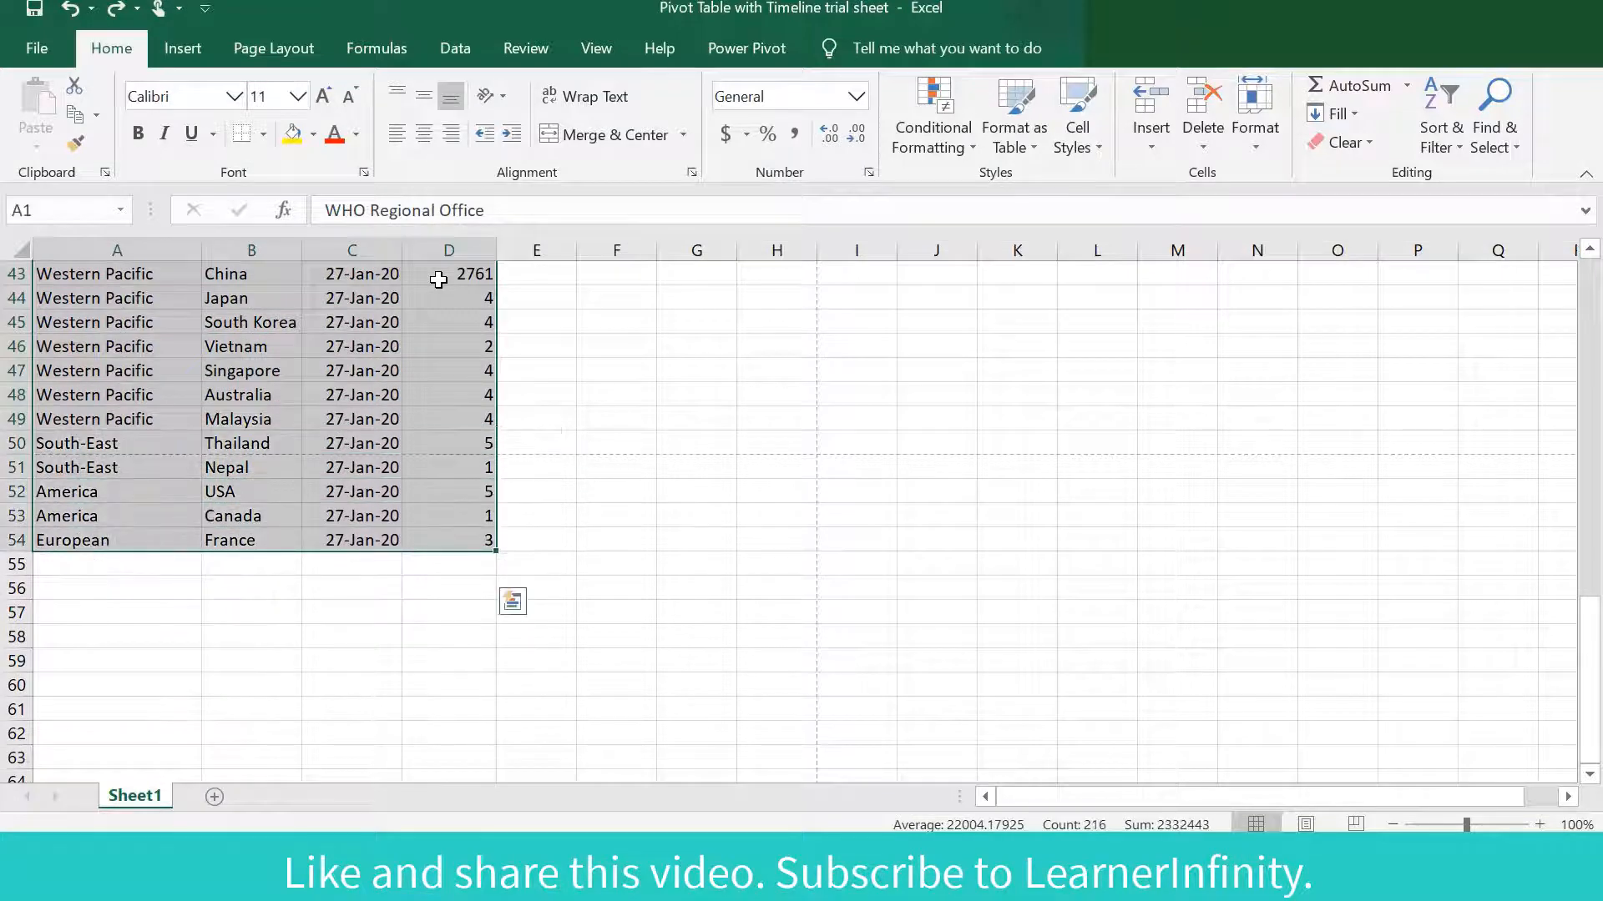
# Create a PivotTable at F1 of the existing worksheet, with Country as rows and No. of Case as values.
pyautogui.click(182, 48)
pyautogui.click(44, 104)
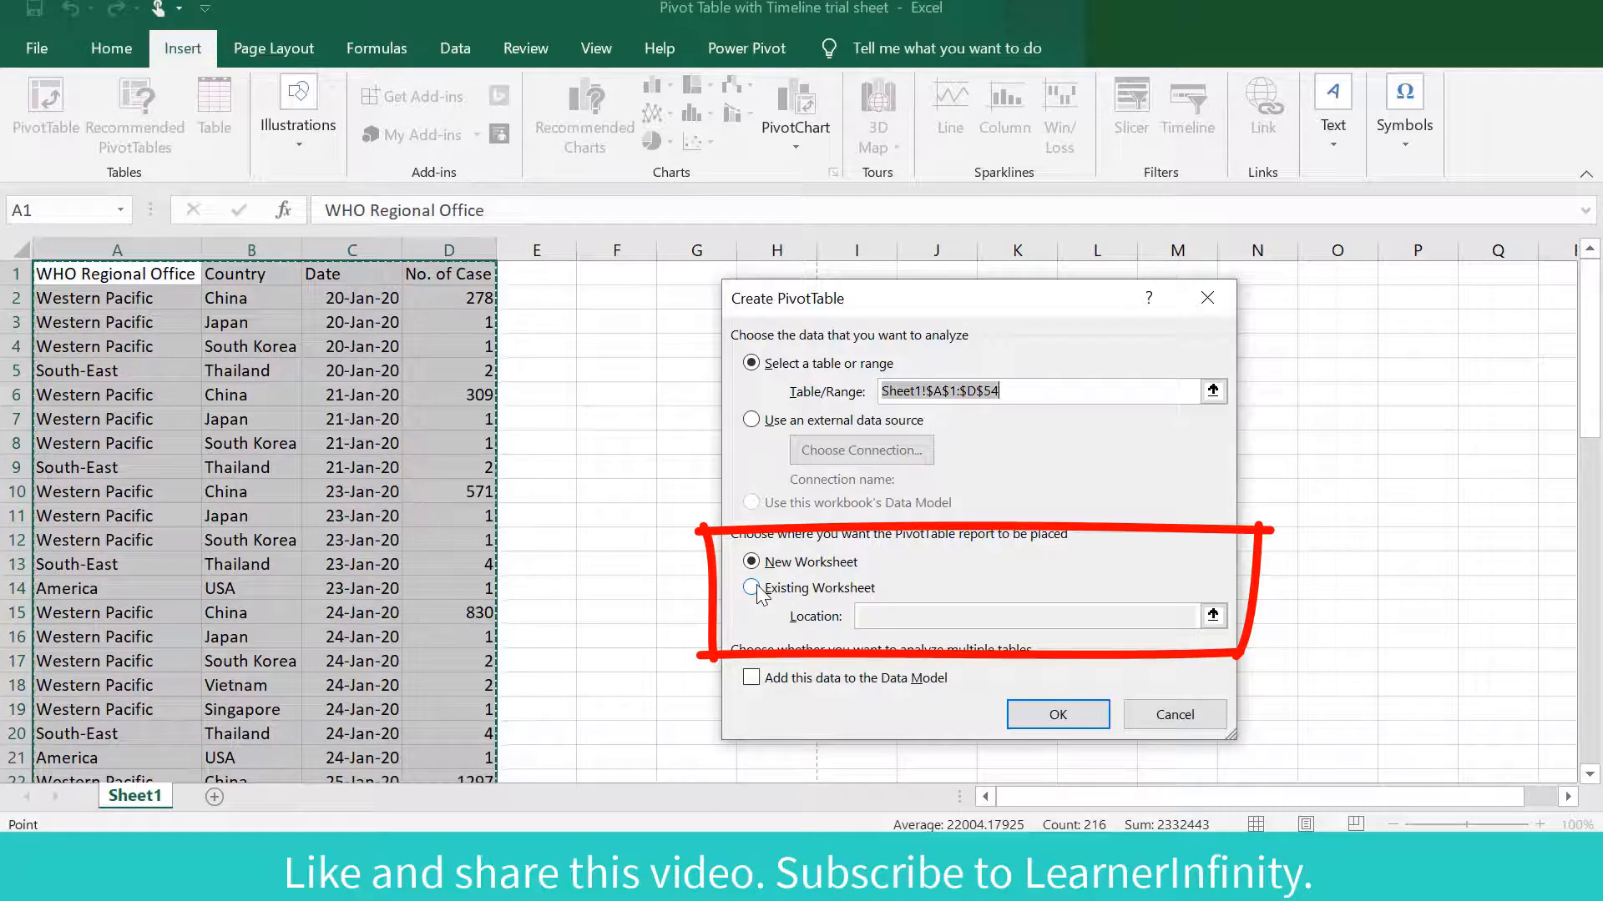
pyautogui.click(753, 590)
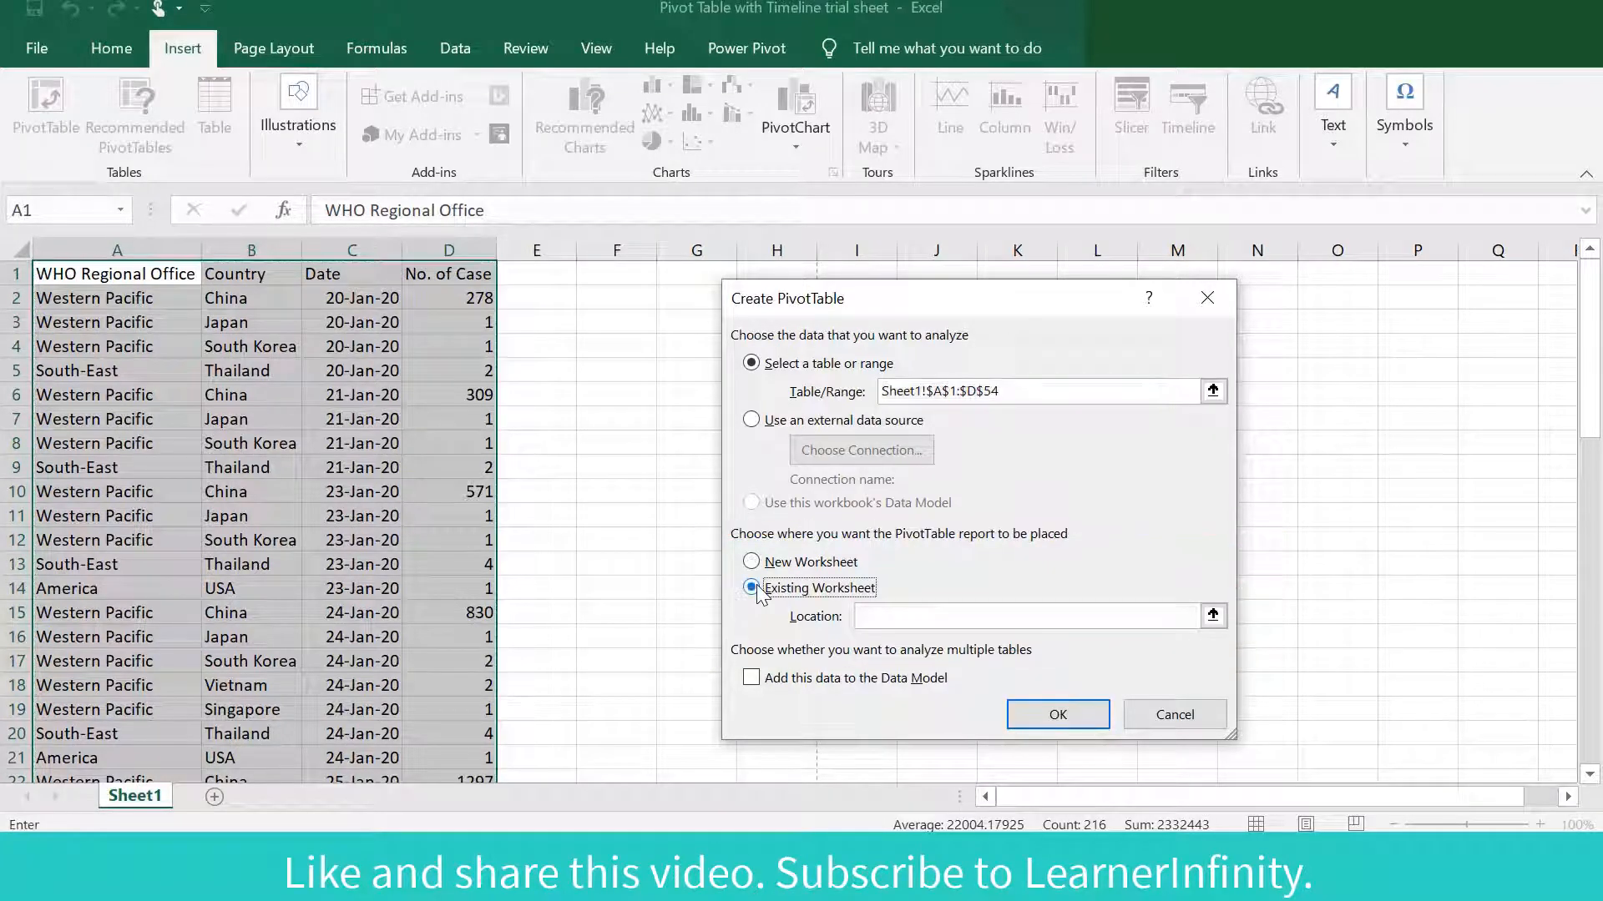
pyautogui.click(911, 618)
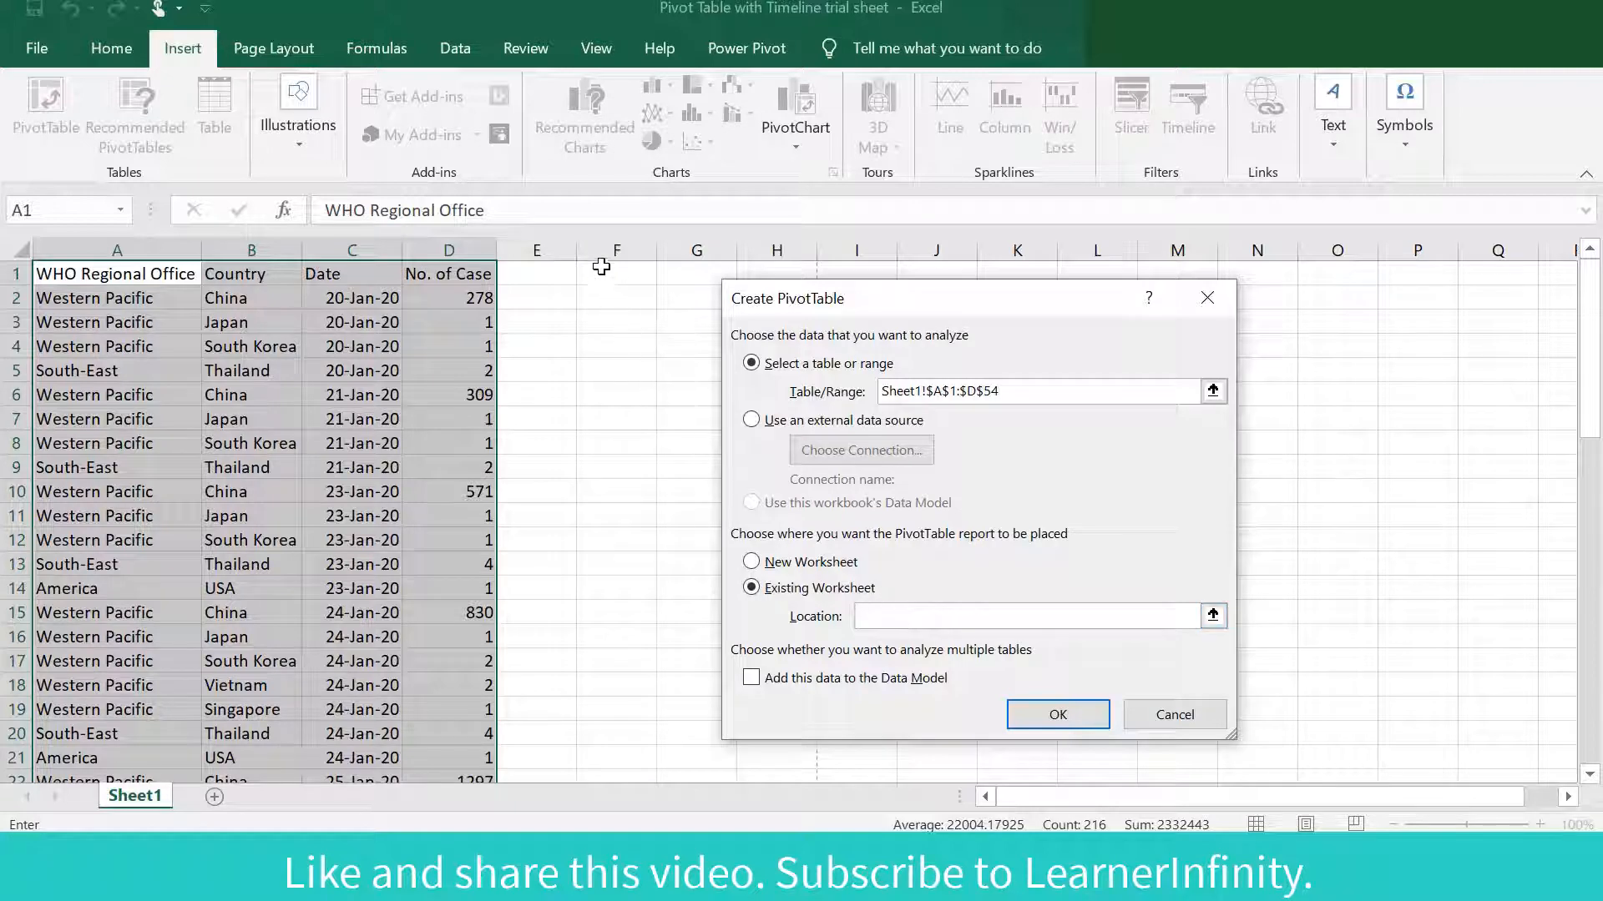
pyautogui.click(603, 268)
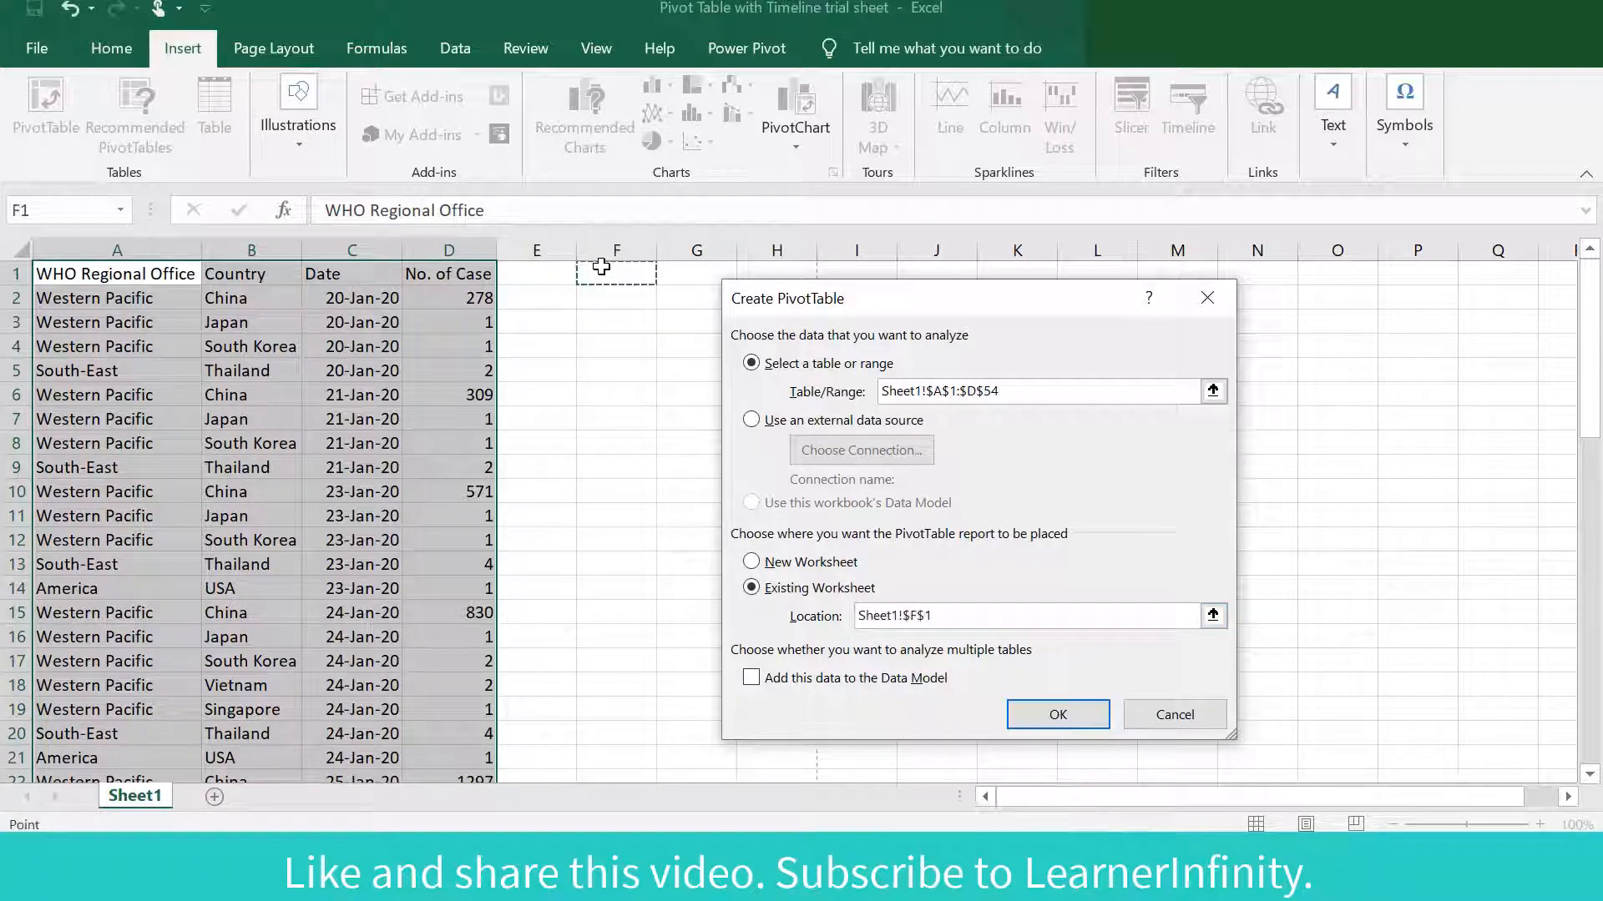
pyautogui.click(1028, 716)
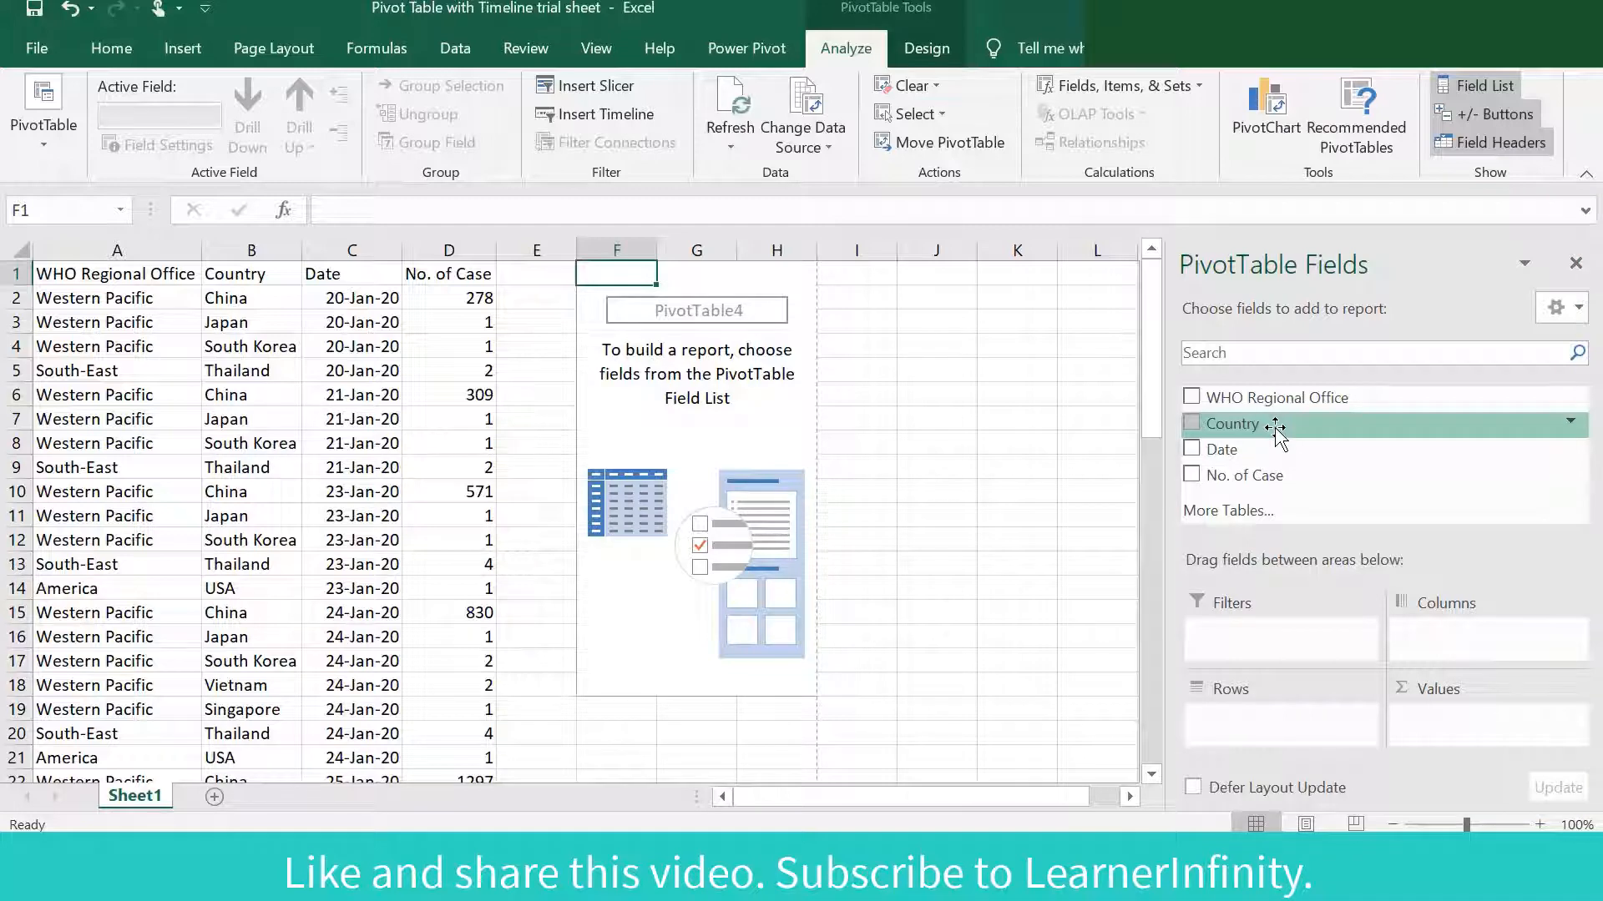
pyautogui.moveTo(1277, 429); pyautogui.dragTo(1217, 719)
pyautogui.moveTo(1244, 475); pyautogui.dragTo(1457, 754)
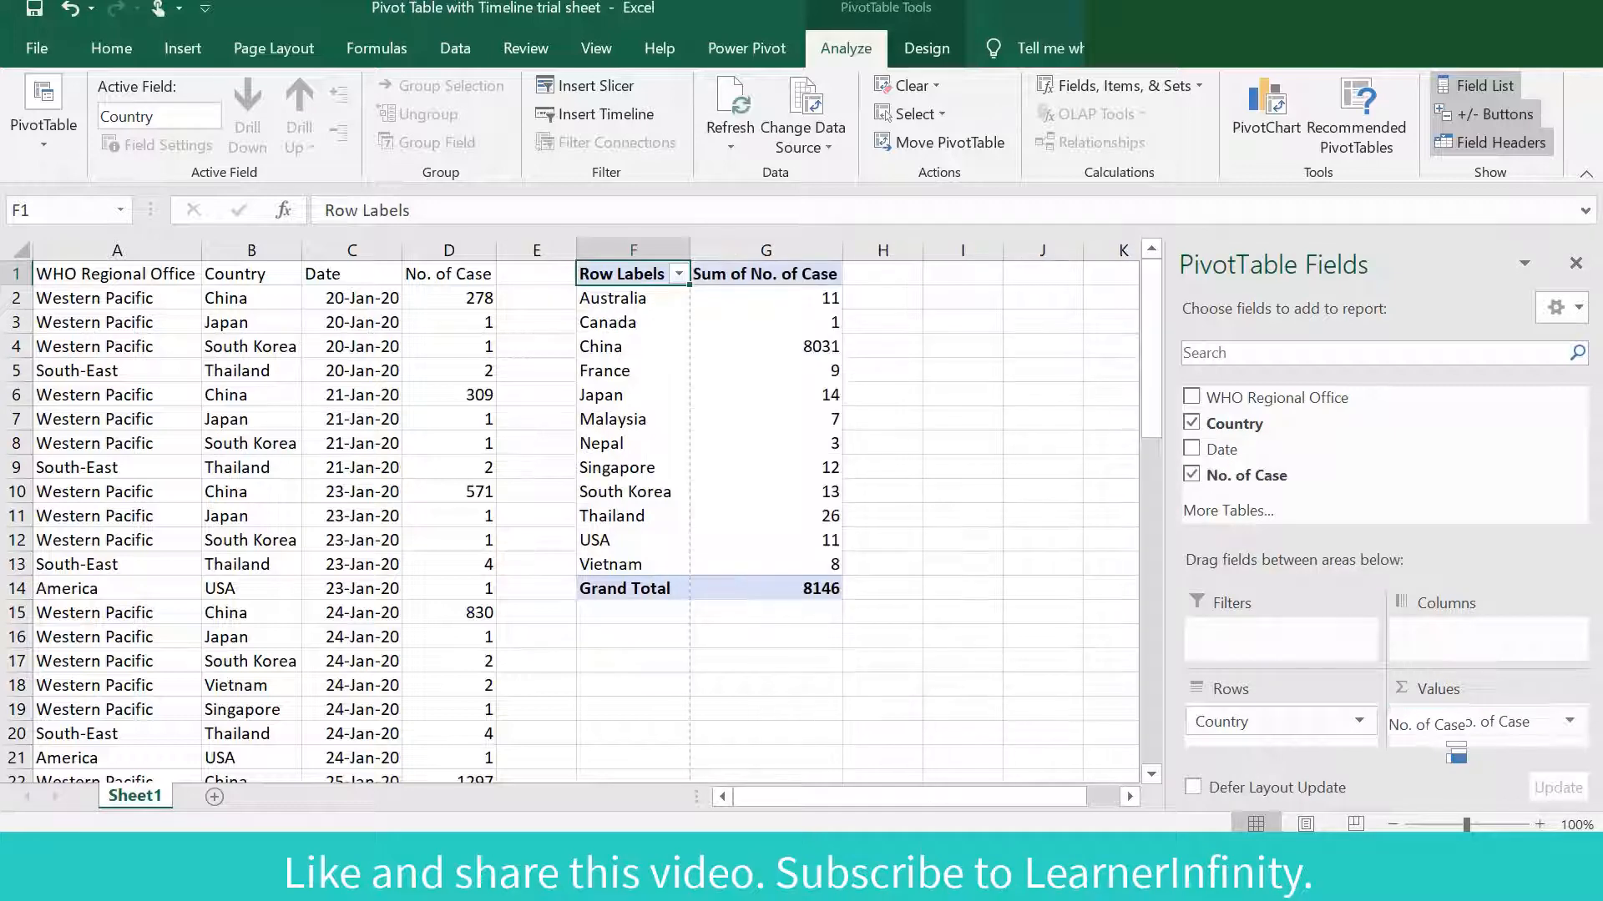
# Rename the PivotTable's row label header in F1 to "Country".
pyautogui.click(422, 212)
pyautogui.press('BackSpace')
pyautogui.press('BackSpace')
pyautogui.press('BackSpace')
pyautogui.press('BackSpace')
pyautogui.press('BackSpace')
pyautogui.press('BackSpace')
pyautogui.press('BackSpace')
pyautogui.press('BackSpace')
pyautogui.press('BackSpace')
pyautogui.press('BackSpace')
pyautogui.write('Country')
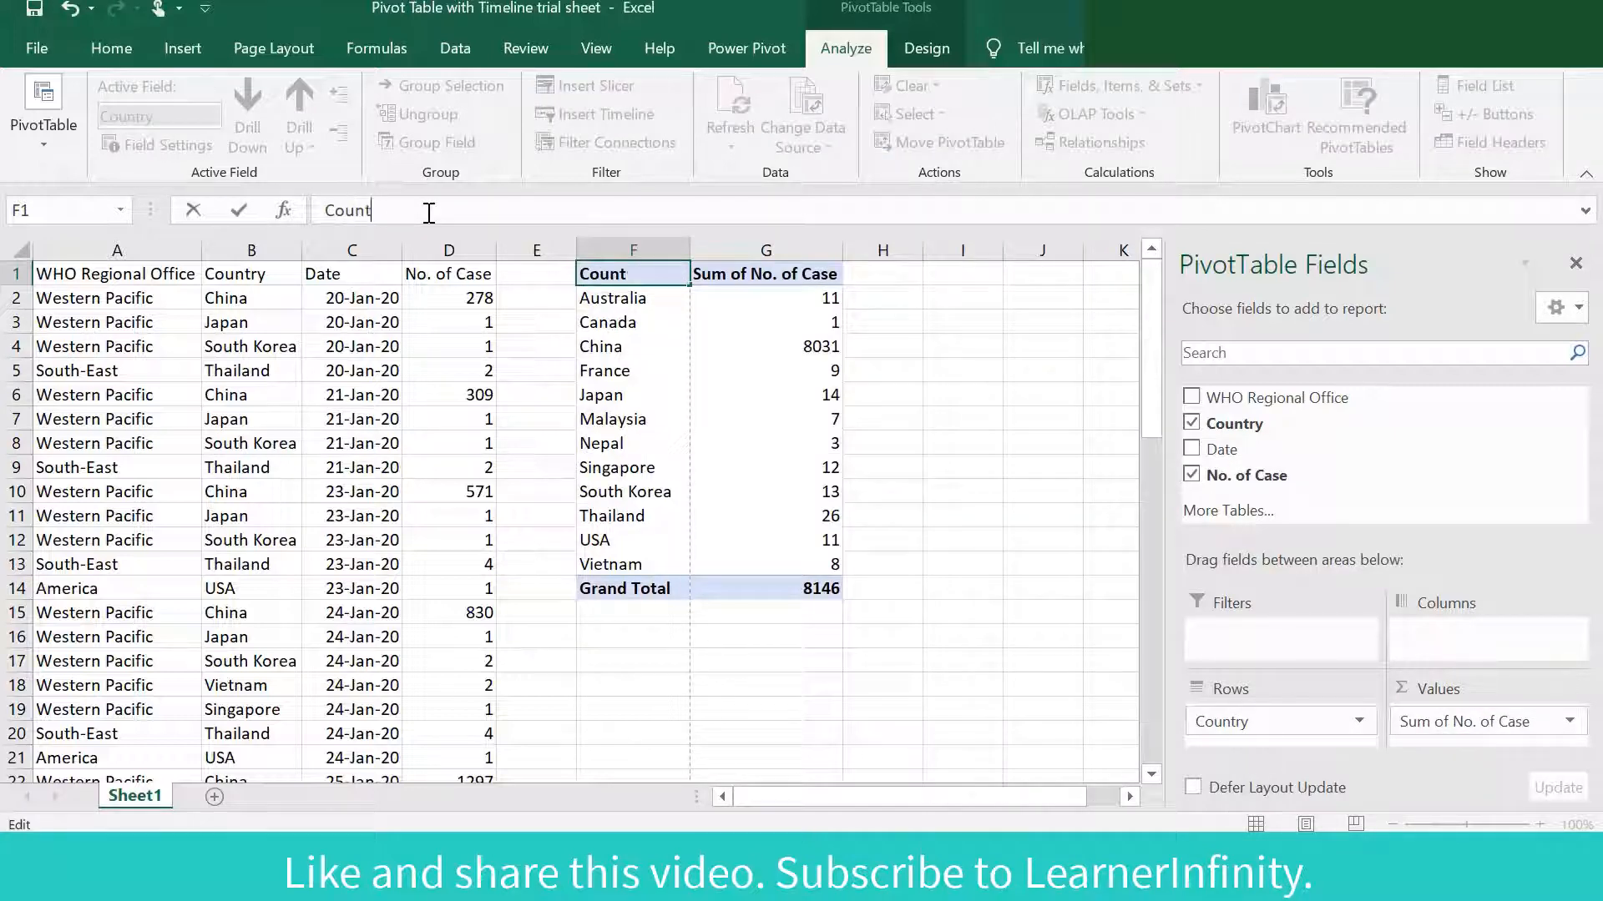
pyautogui.press('Return')
# Rename the PivotTable's value header in G1 to "Number of Case".
pyautogui.click(714, 280)
pyautogui.click(385, 209)
pyautogui.press('BackSpace')
pyautogui.press('BackSpace')
pyautogui.press('BackSpace')
pyautogui.press('BackSpace')
pyautogui.press('BackSpace')
pyautogui.press('BackSpace')
pyautogui.press('BackSpace')
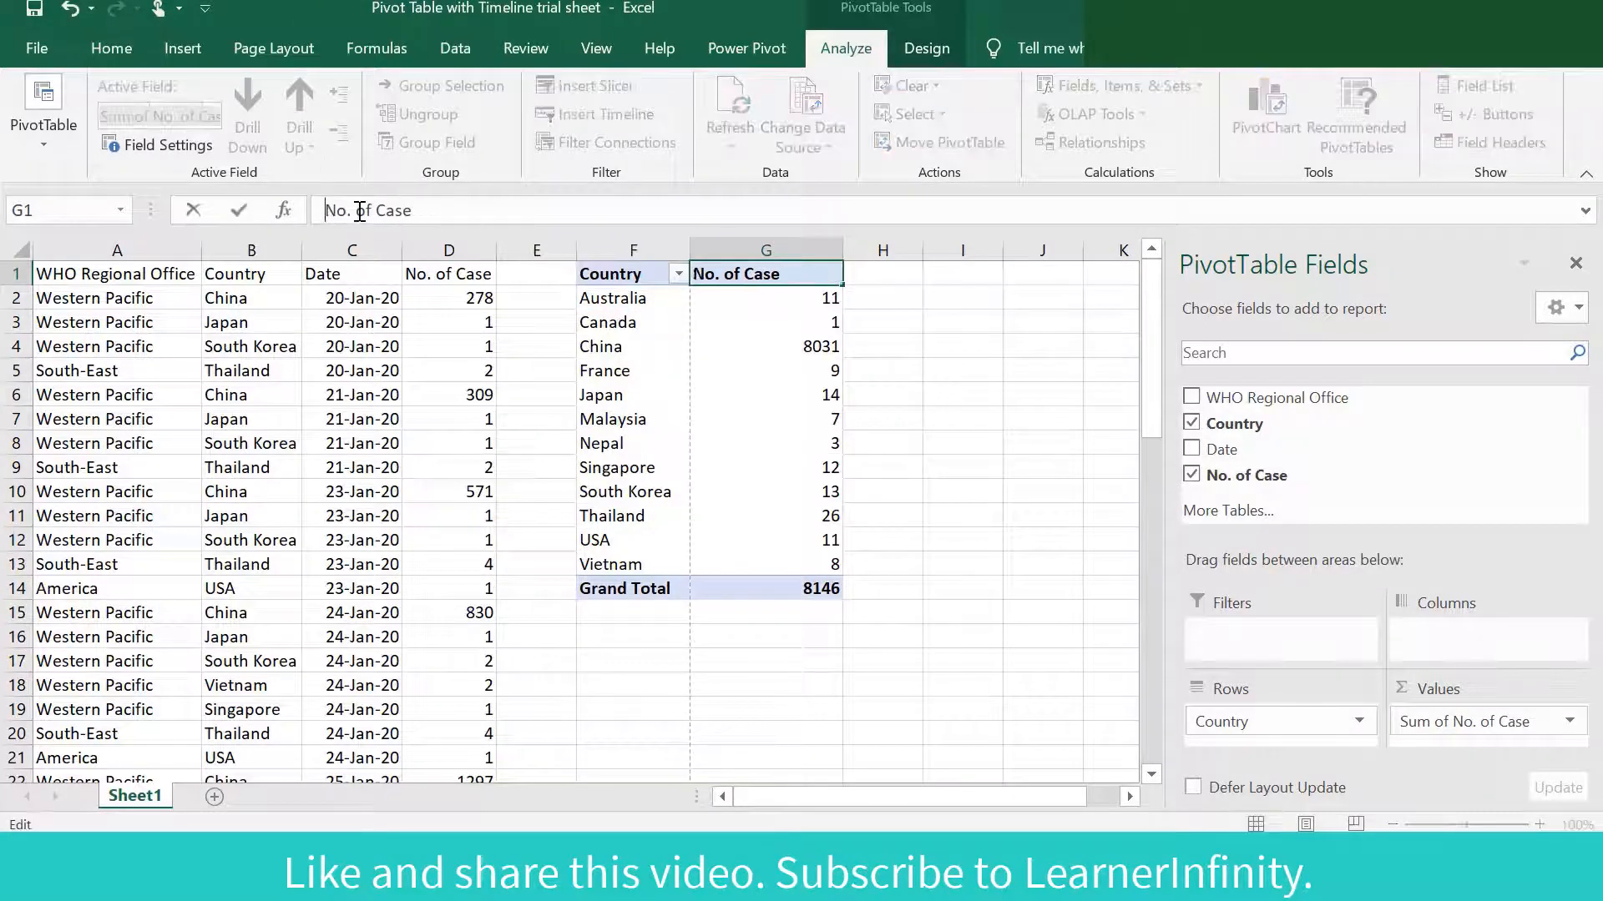
pyautogui.click(350, 214)
pyautogui.press('BackSpace')
pyautogui.press('BackSpace')
pyautogui.write('umber')
pyautogui.click(541, 299)
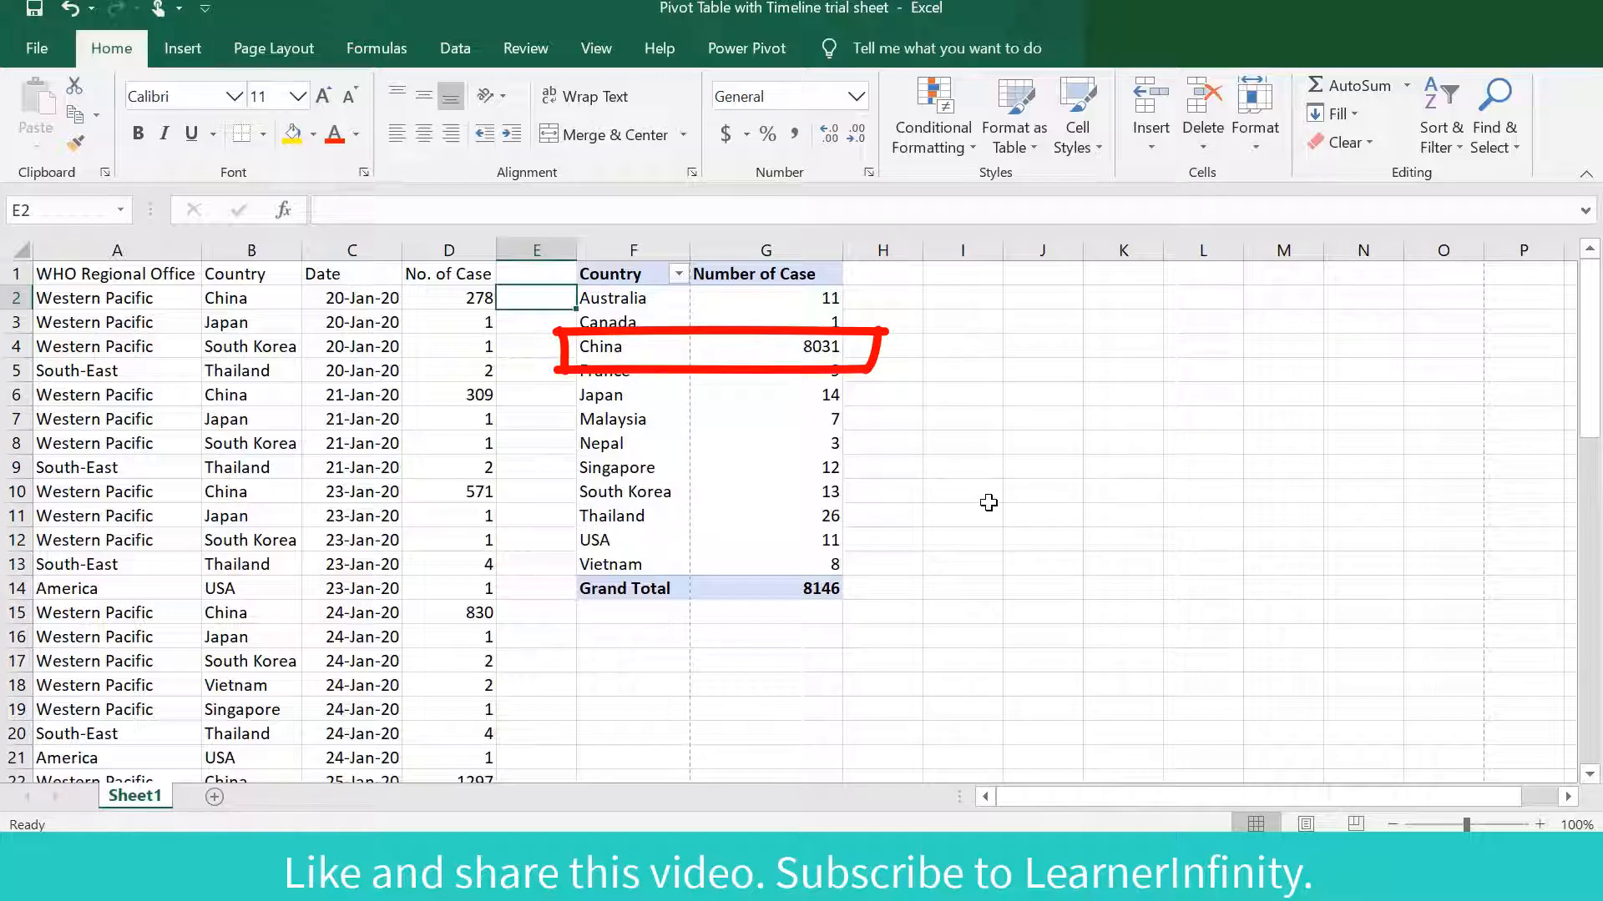
# Insert a Date timeline for the PivotTable and place it beside the table, starting at column H.
pyautogui.scroll(-9, 988, 502)
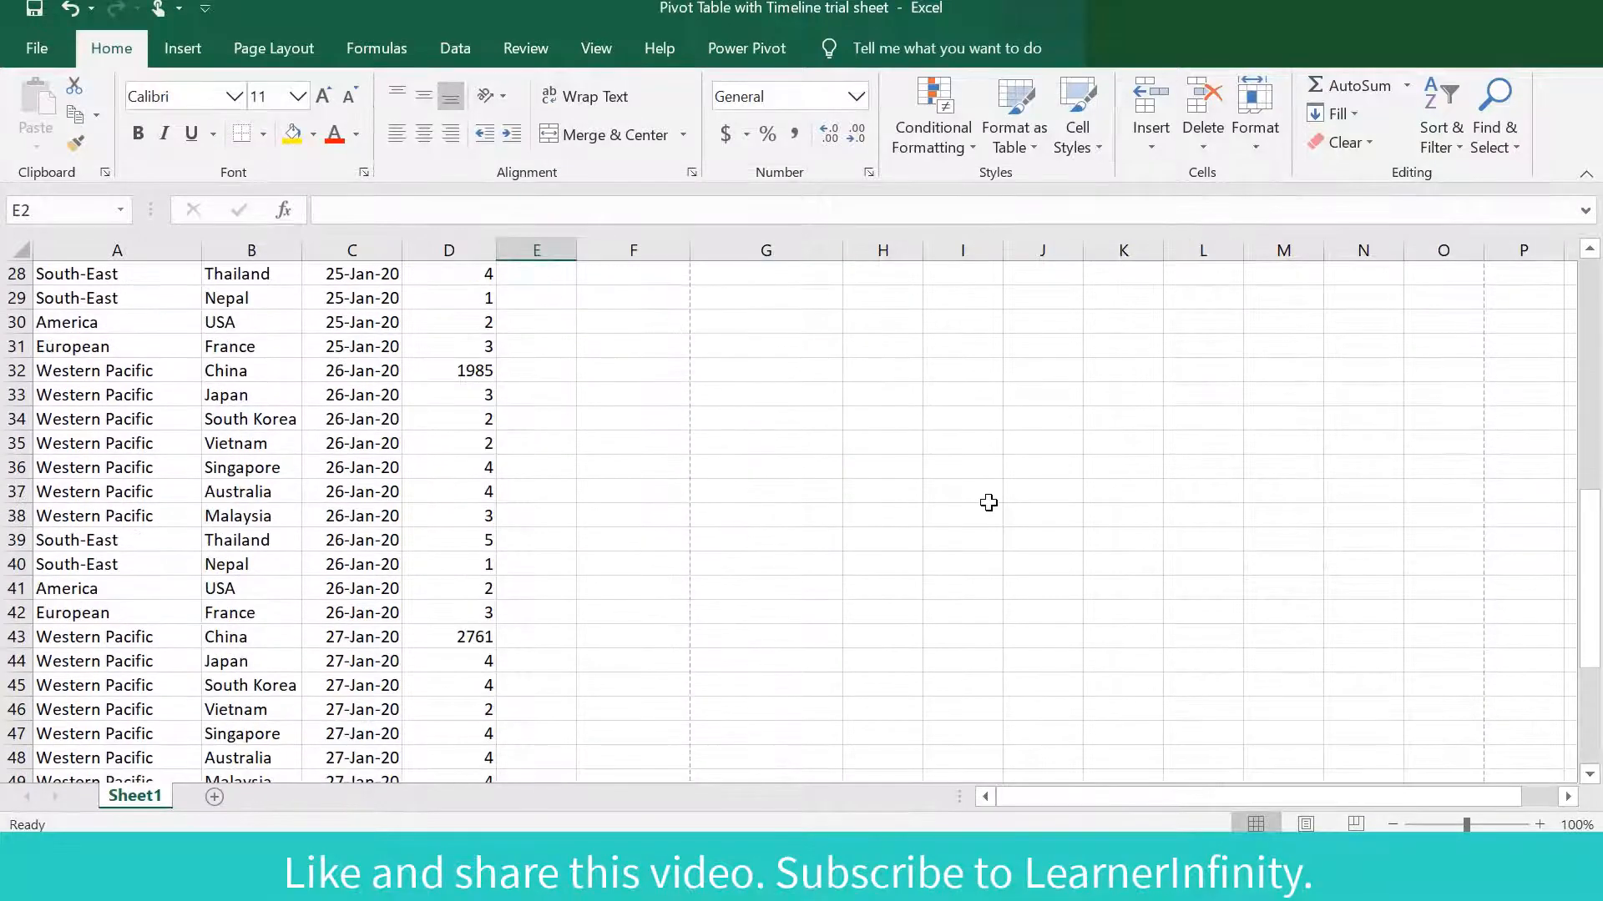
pyautogui.scroll(-4, 988, 503)
pyautogui.scroll(1, 988, 503)
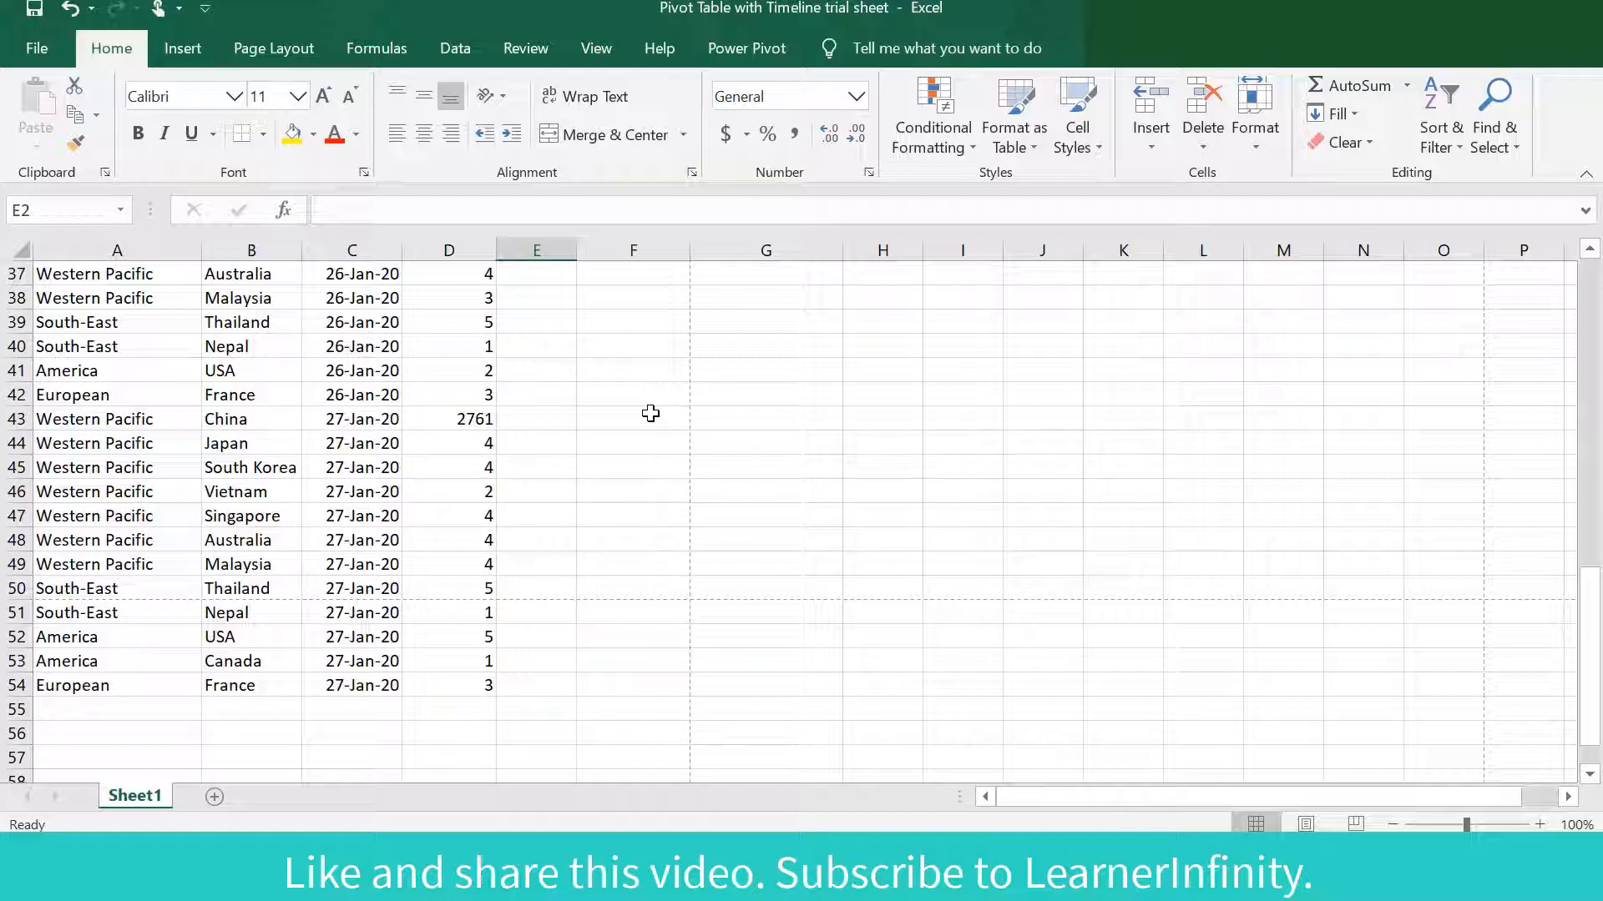
pyautogui.scroll(12, 650, 413)
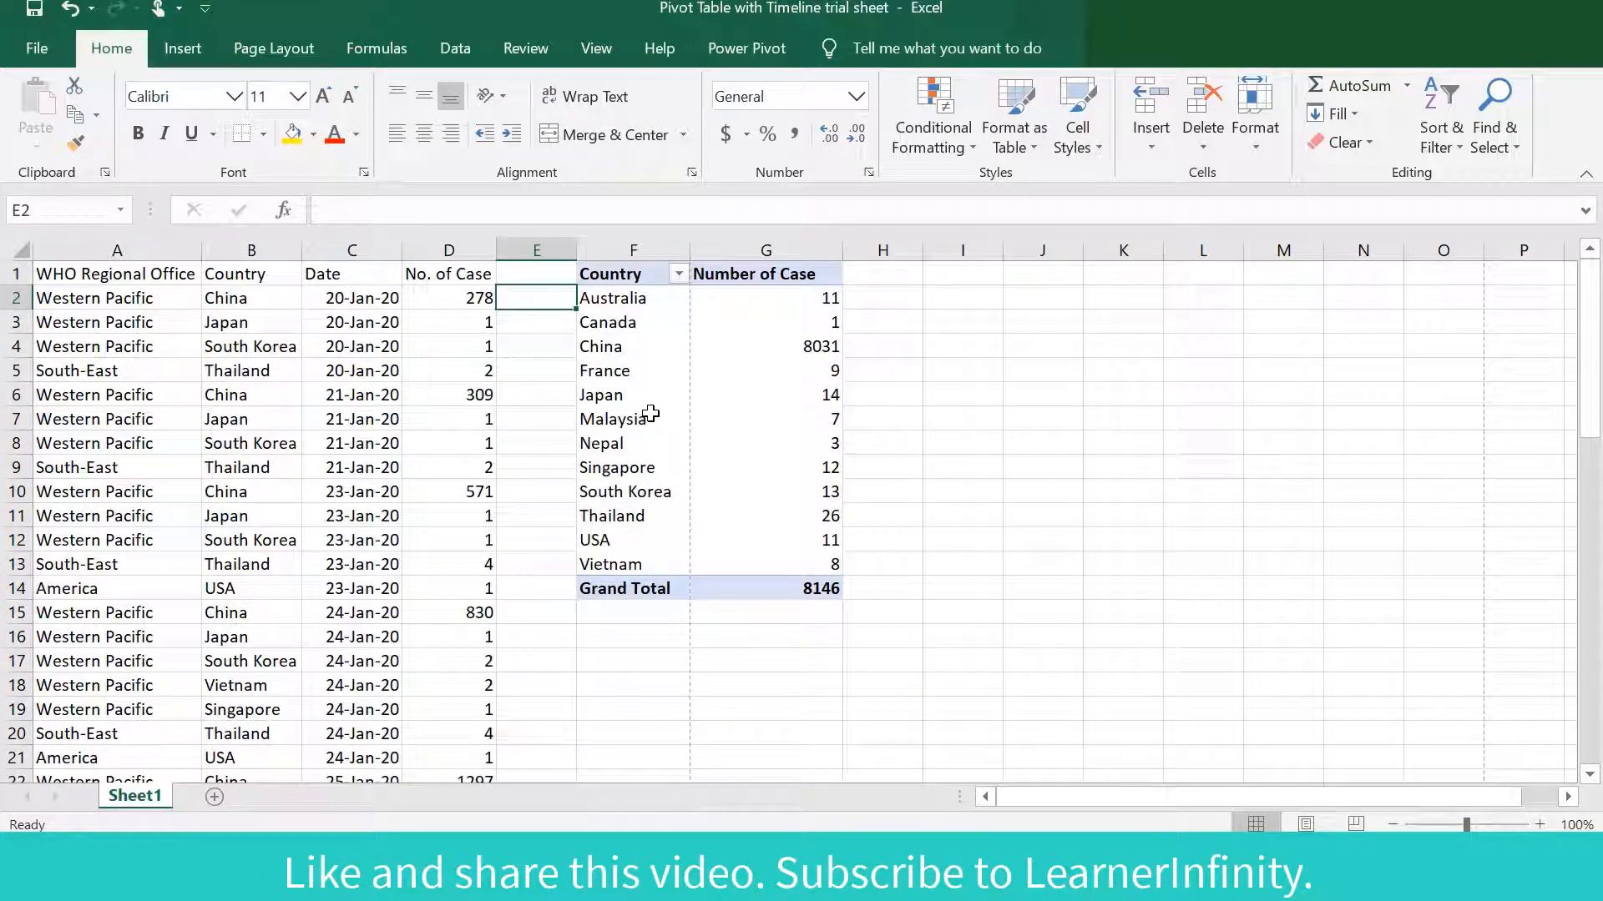
pyautogui.click(645, 323)
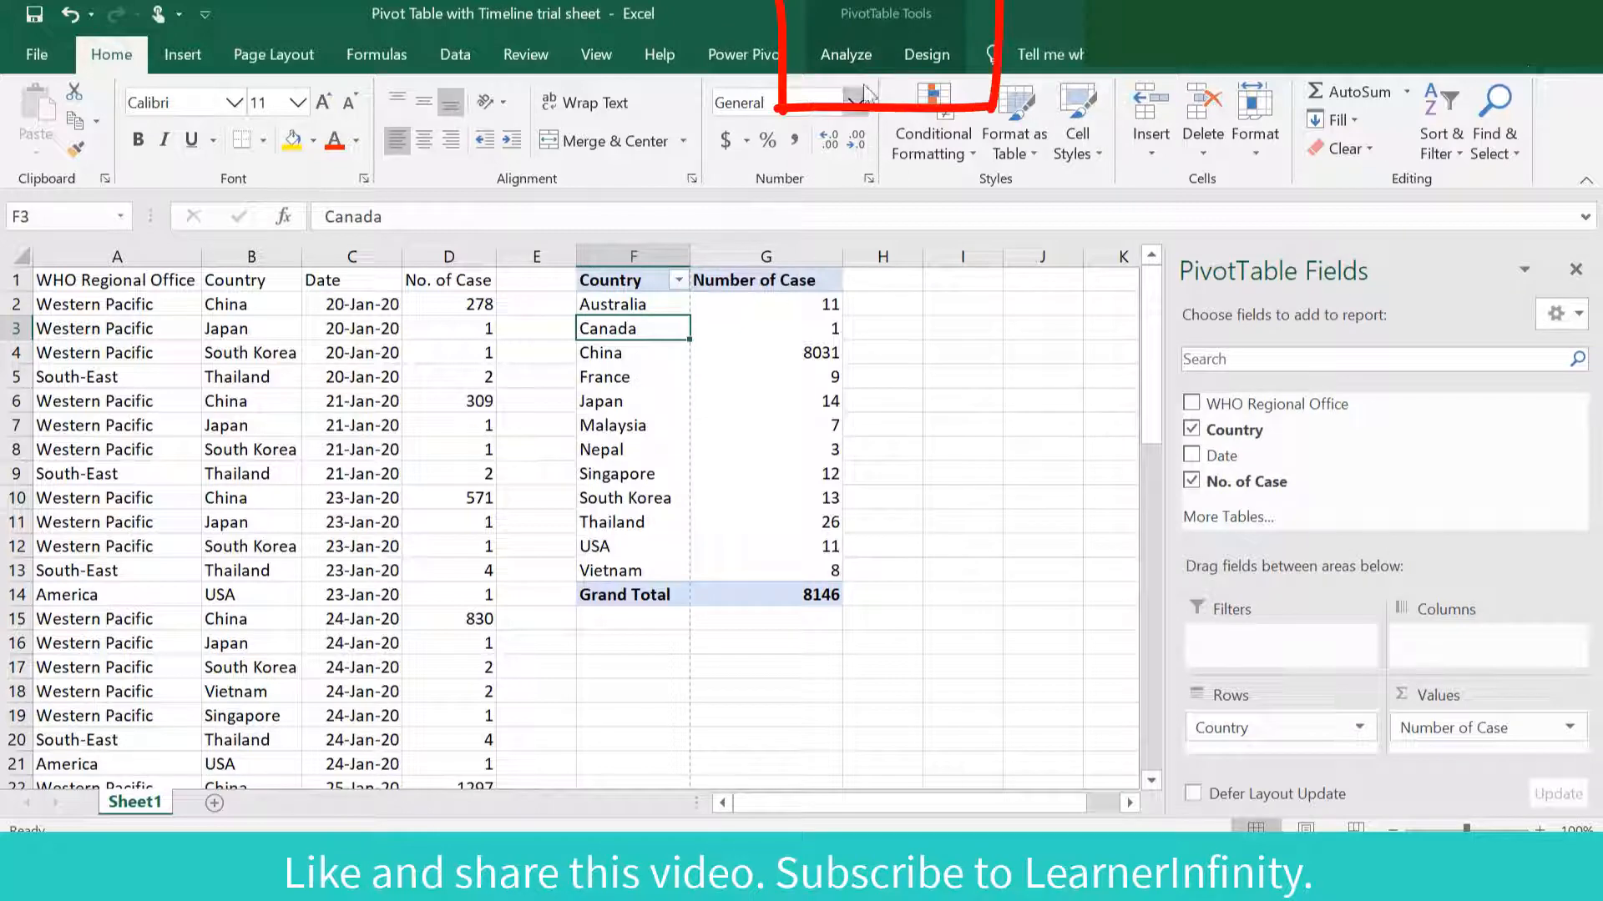
pyautogui.click(855, 50)
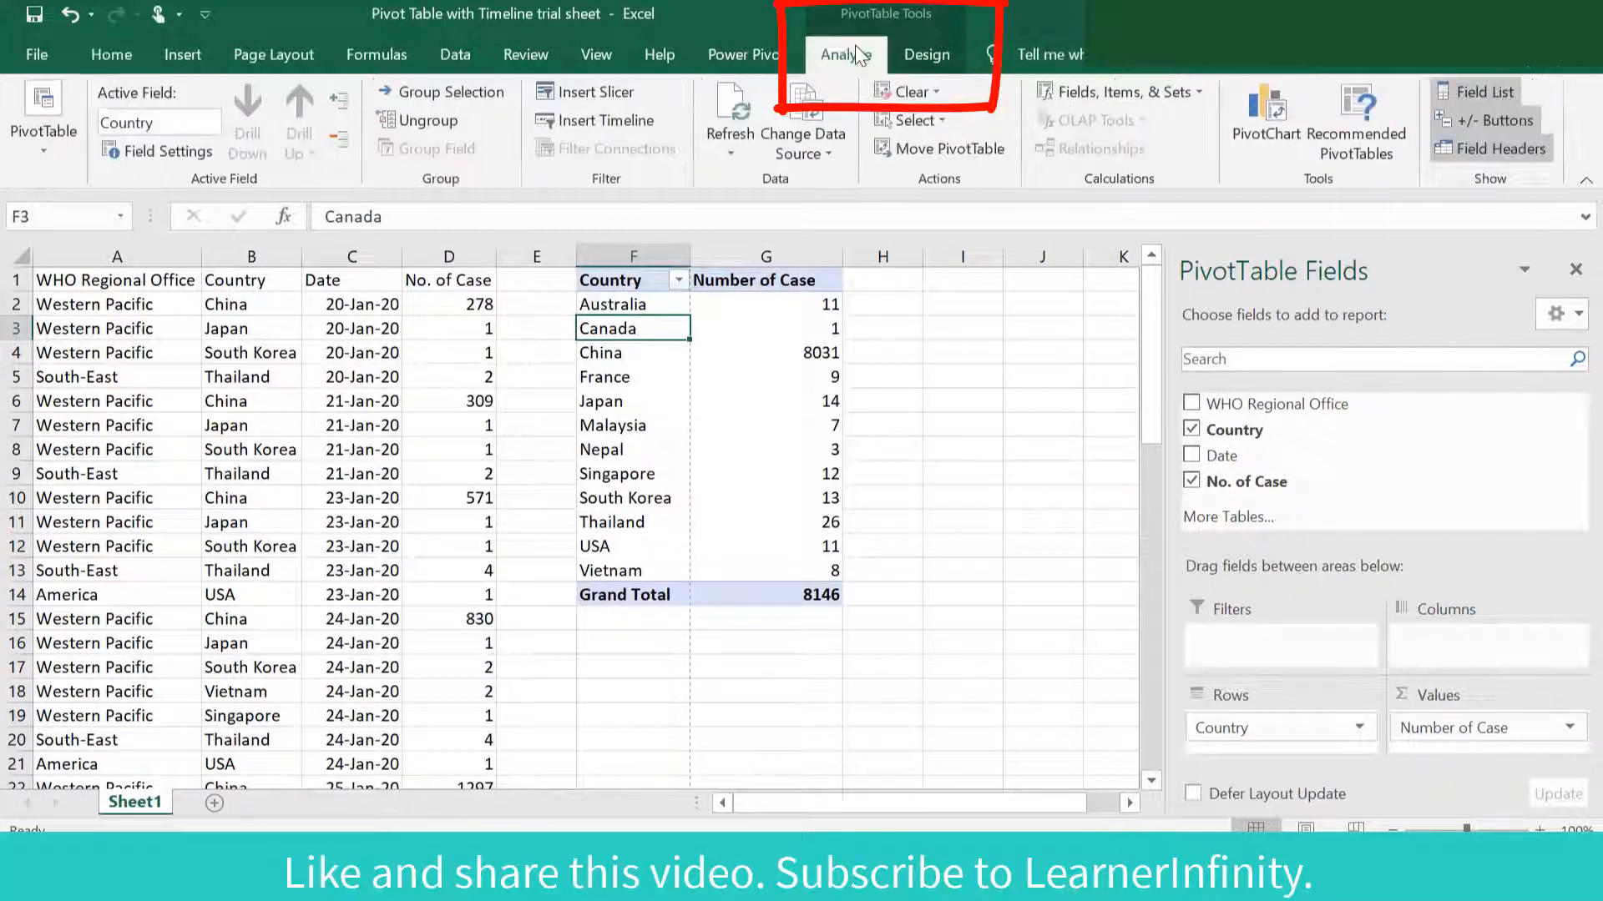
pyautogui.click(619, 123)
pyautogui.click(872, 442)
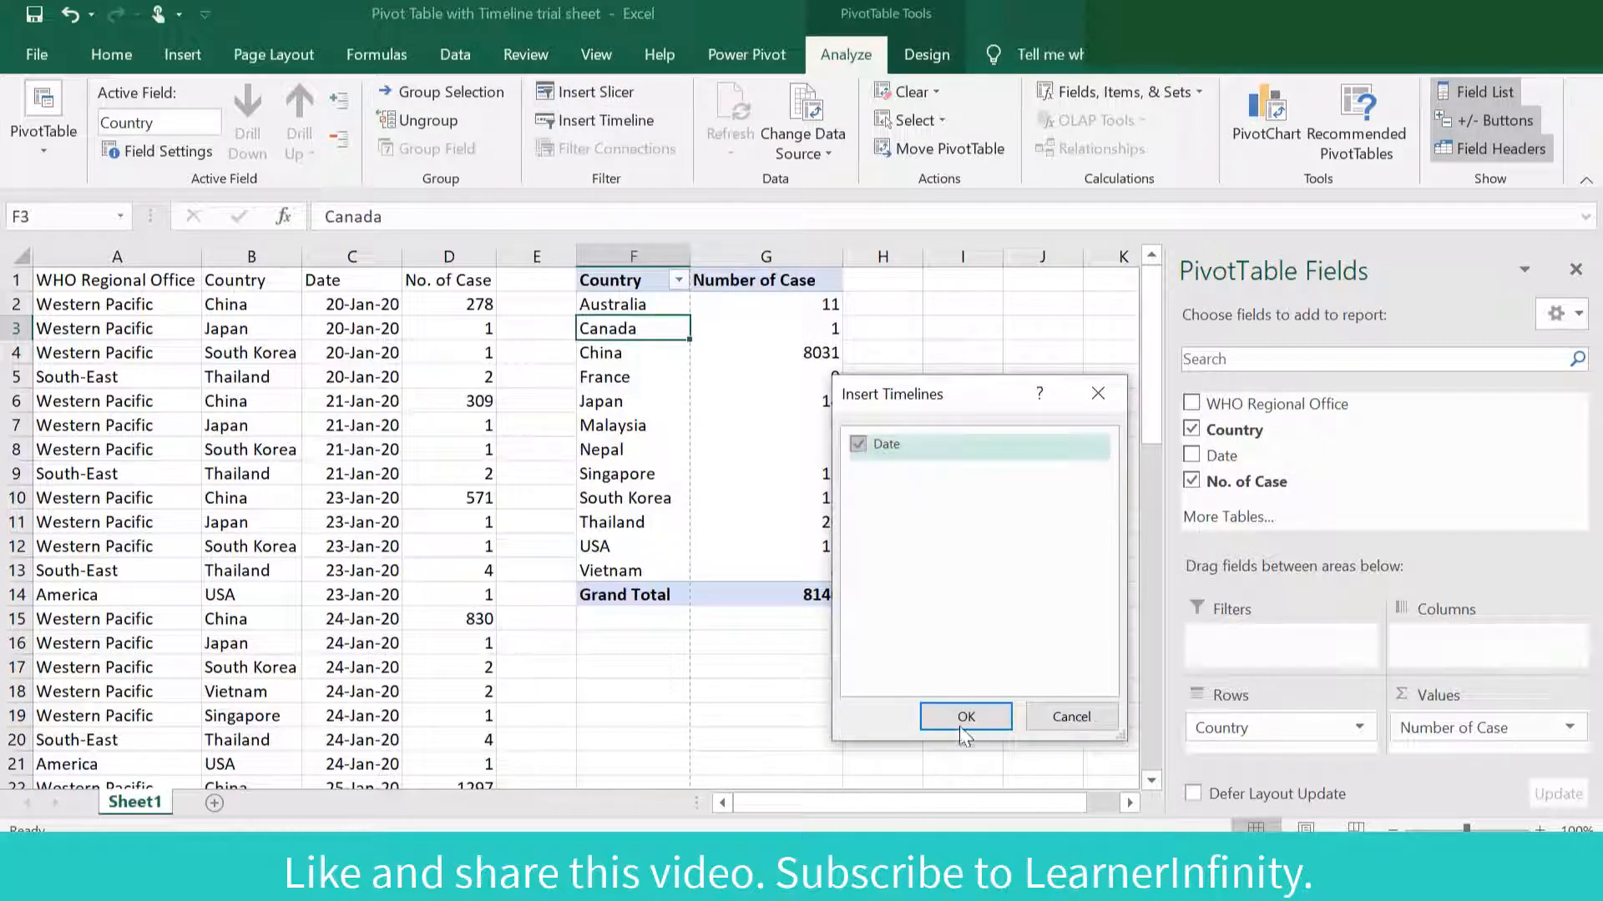
pyautogui.click(965, 718)
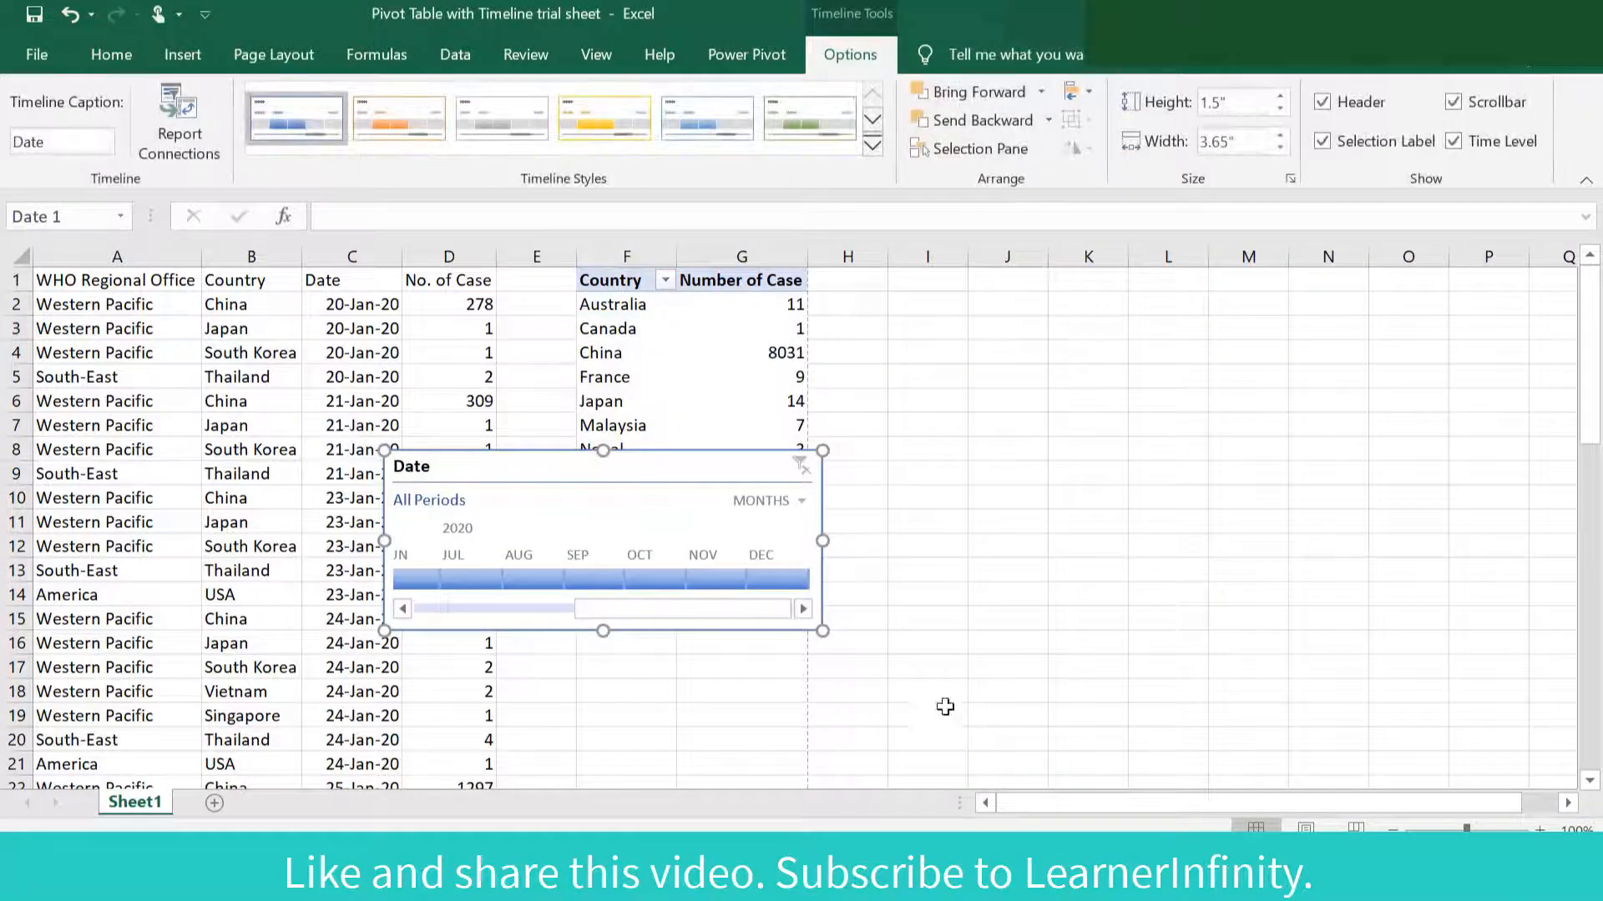
pyautogui.moveTo(562, 468); pyautogui.dragTo(1005, 301)
# Change the Date timeline's time level to days.
pyautogui.moveTo(1127, 438); pyautogui.dragTo(973, 436)
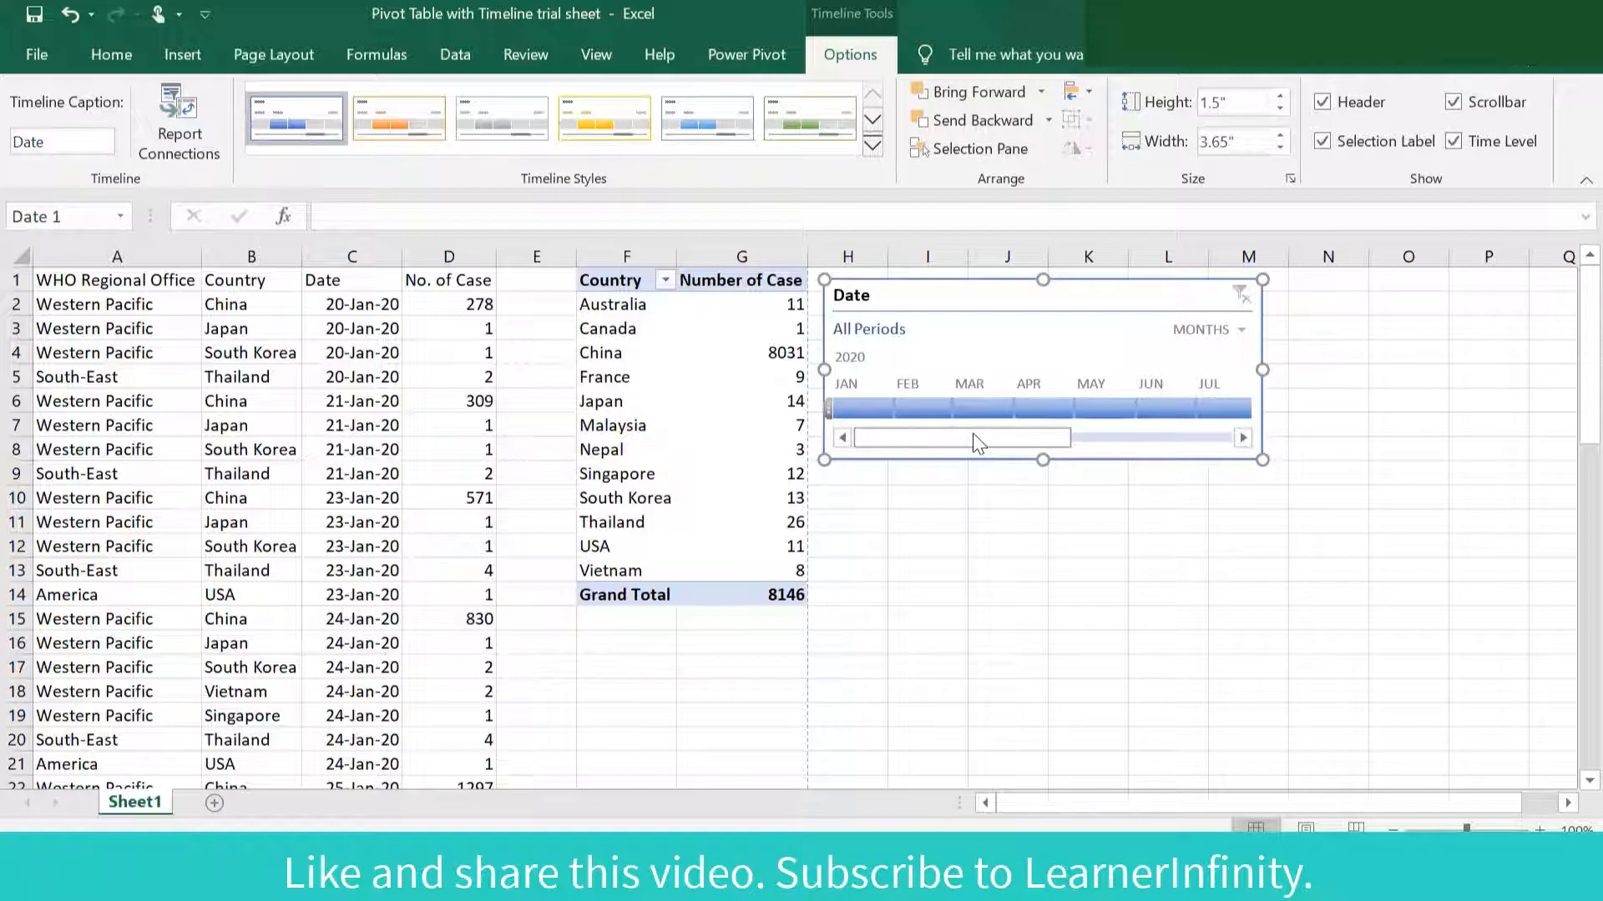
pyautogui.click(1231, 329)
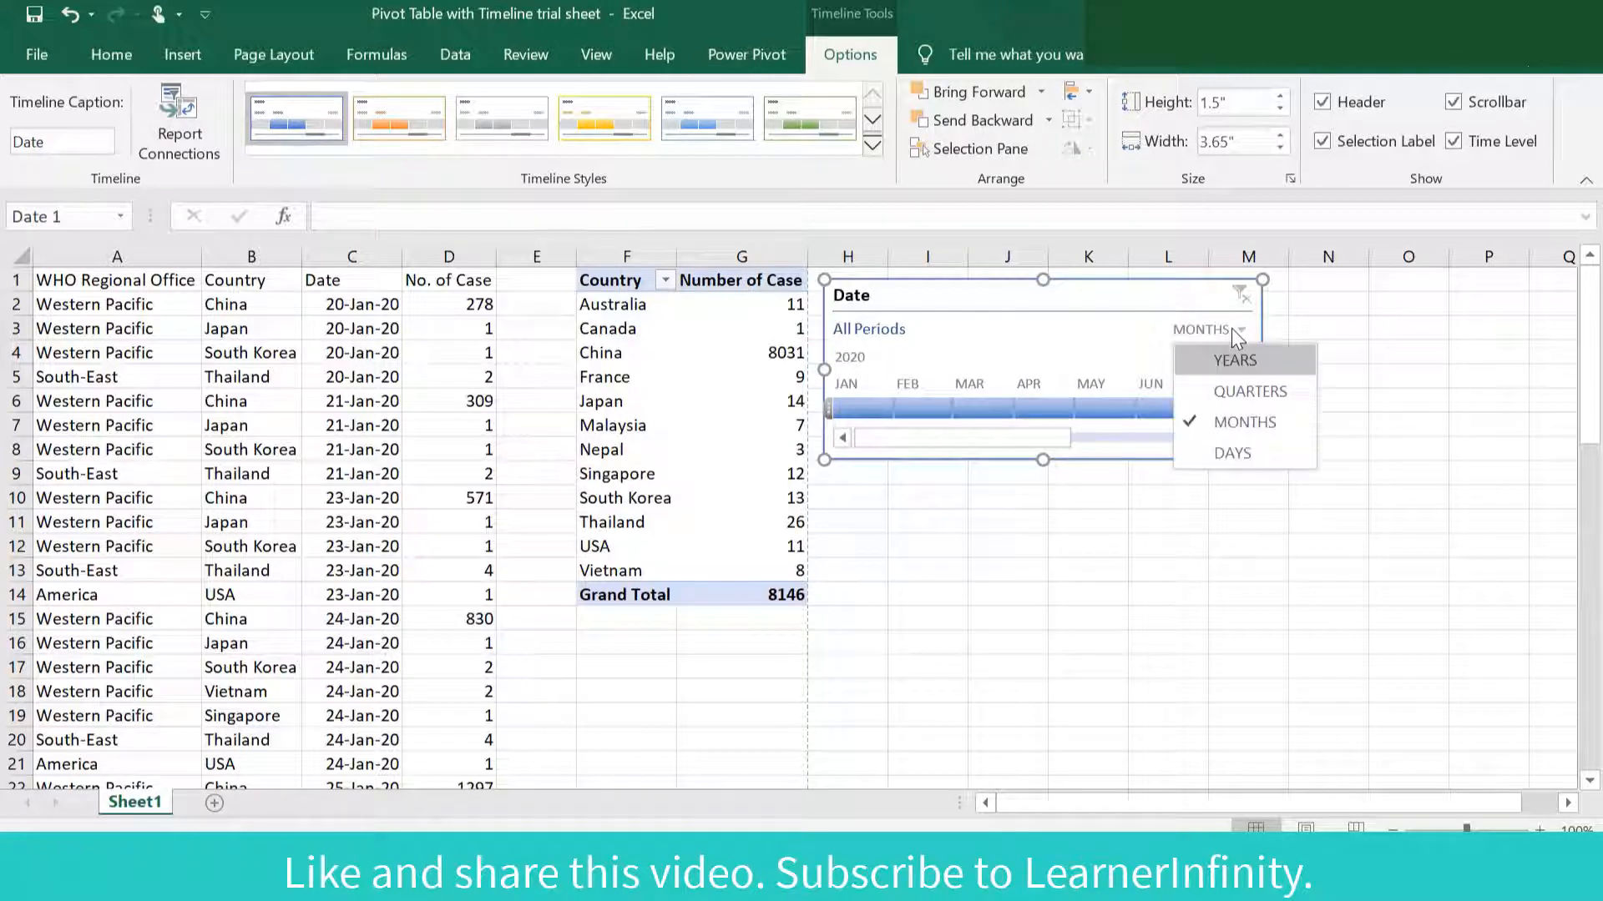
pyautogui.click(1223, 455)
pyautogui.click(1242, 438)
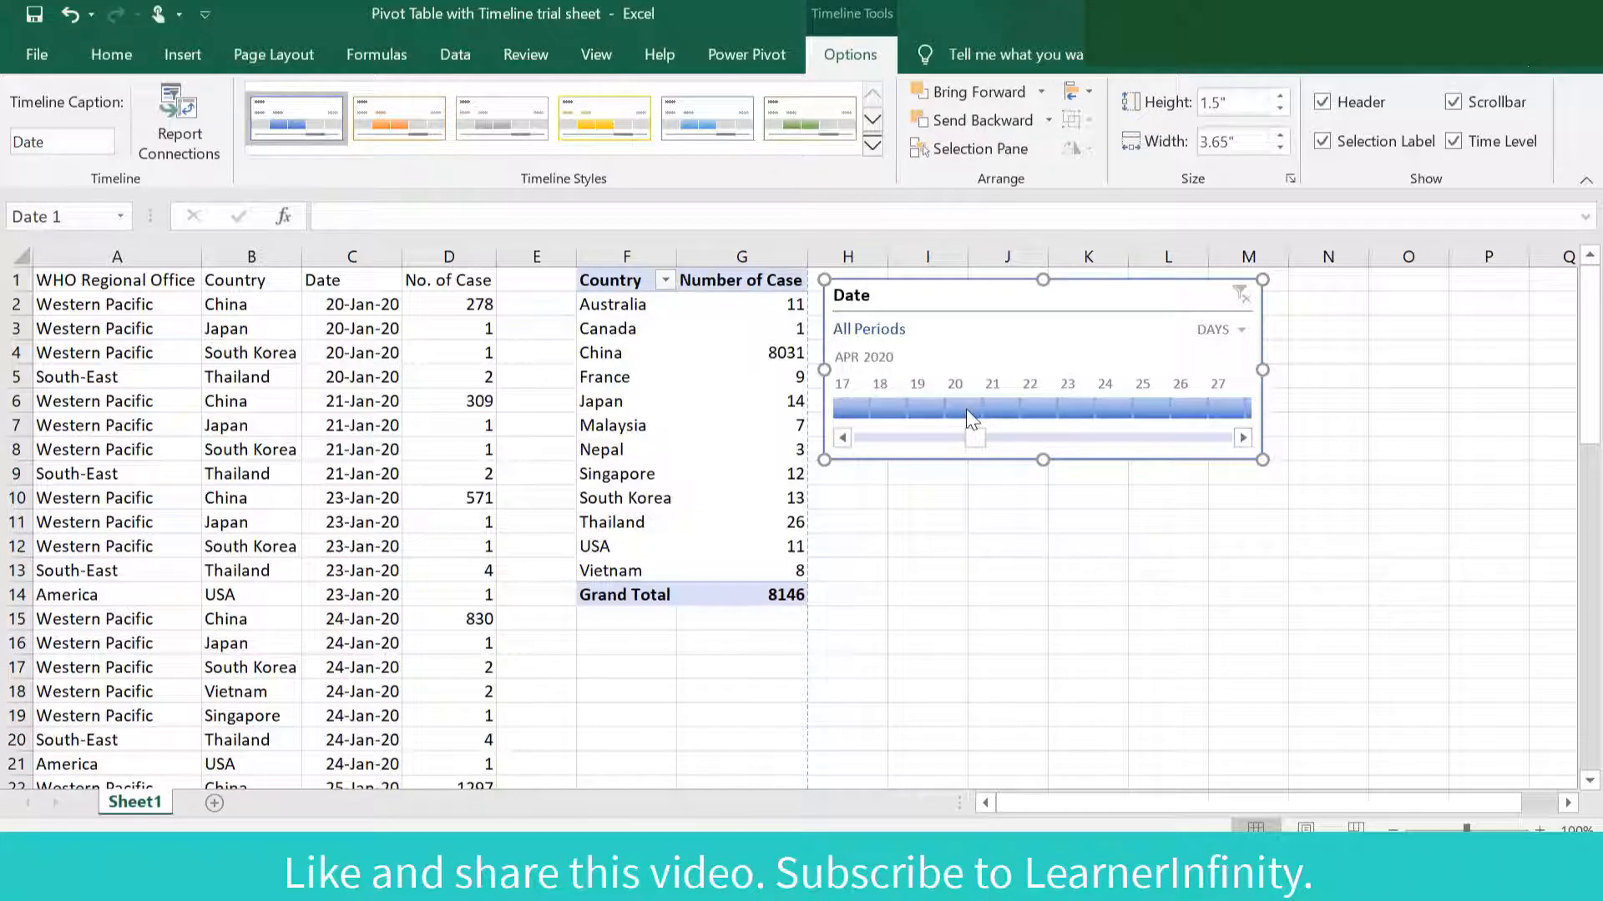
# Filter the PivotTable to Apr 20, 2020 with the timeline and clear that filter again.
pyautogui.click(966, 409)
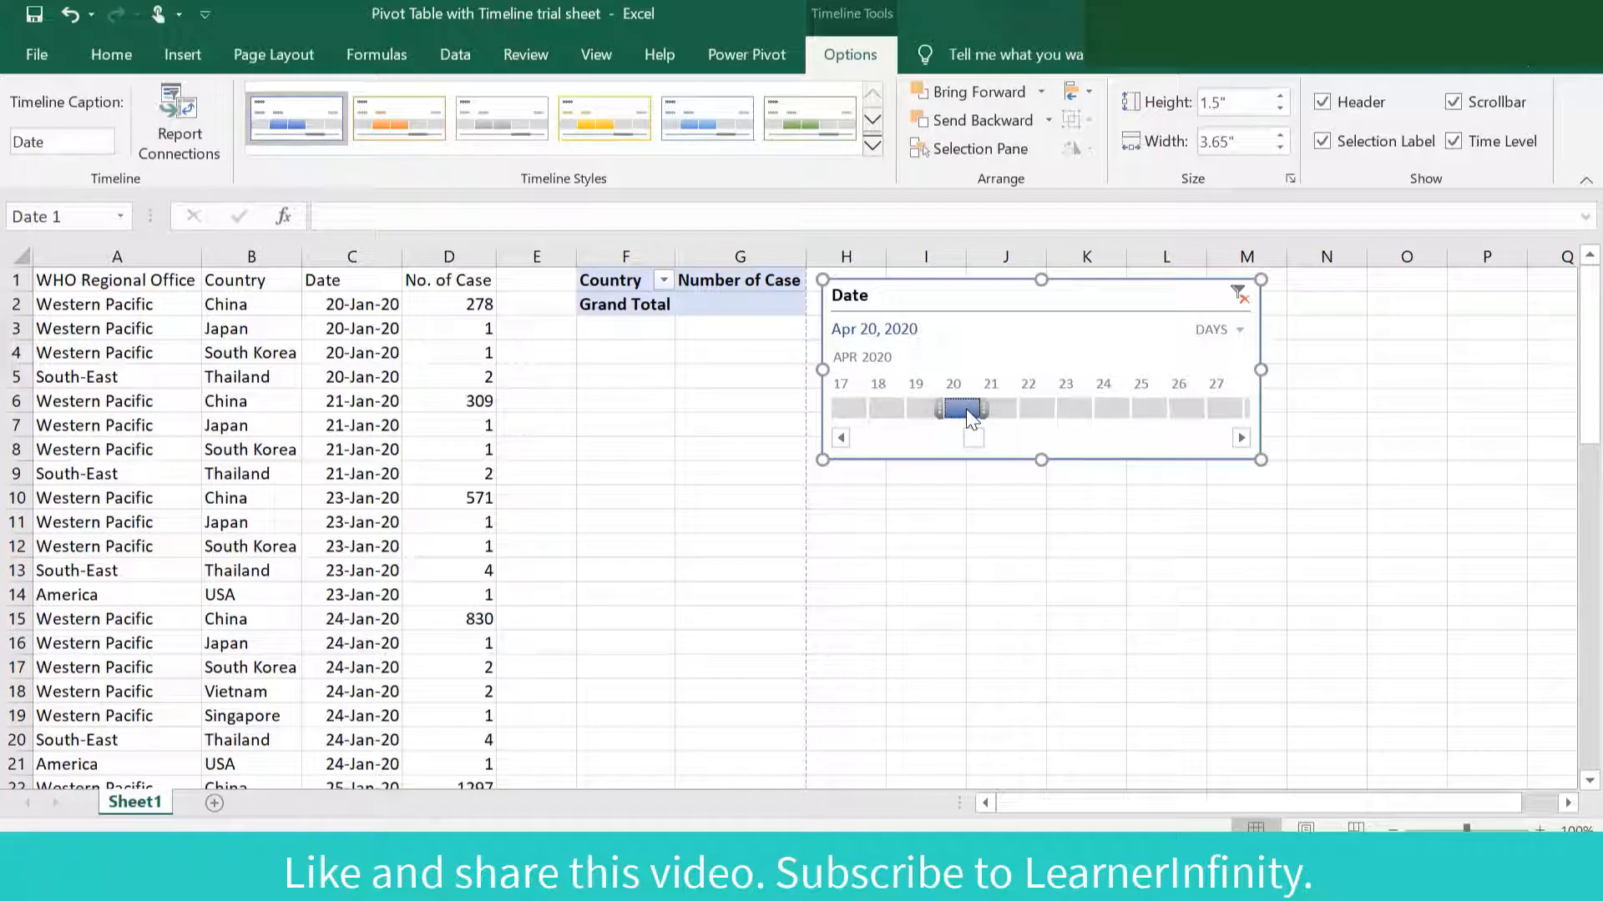
pyautogui.moveTo(974, 438); pyautogui.dragTo(863, 437)
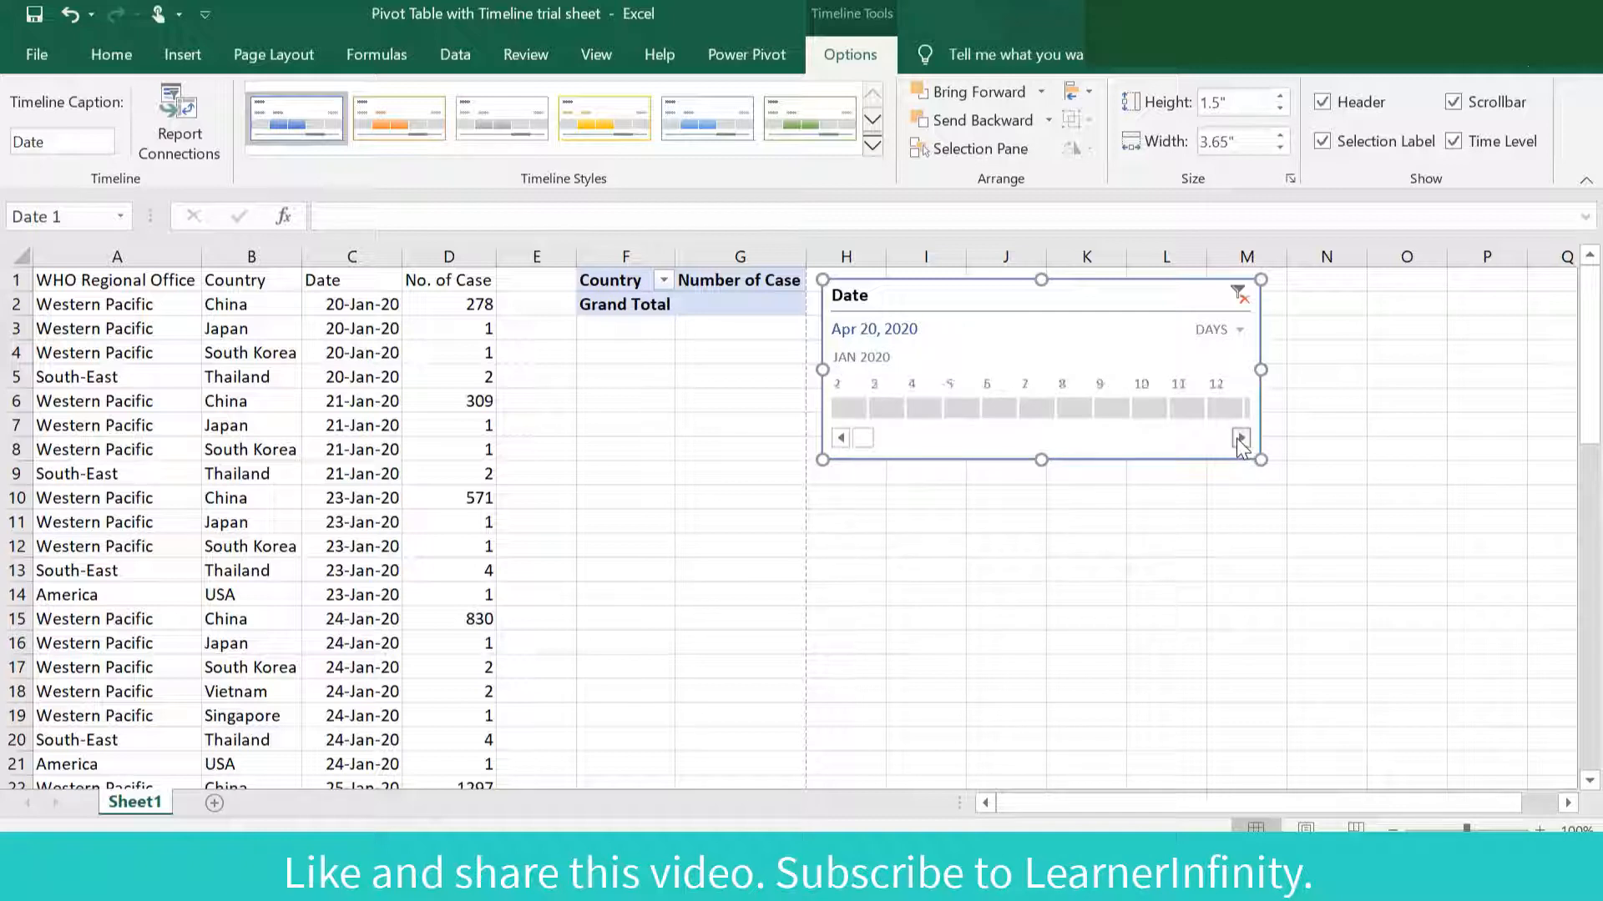
pyautogui.click(1239, 439)
pyautogui.click(1239, 439)
pyautogui.click(1239, 439)
pyautogui.click(1239, 439)
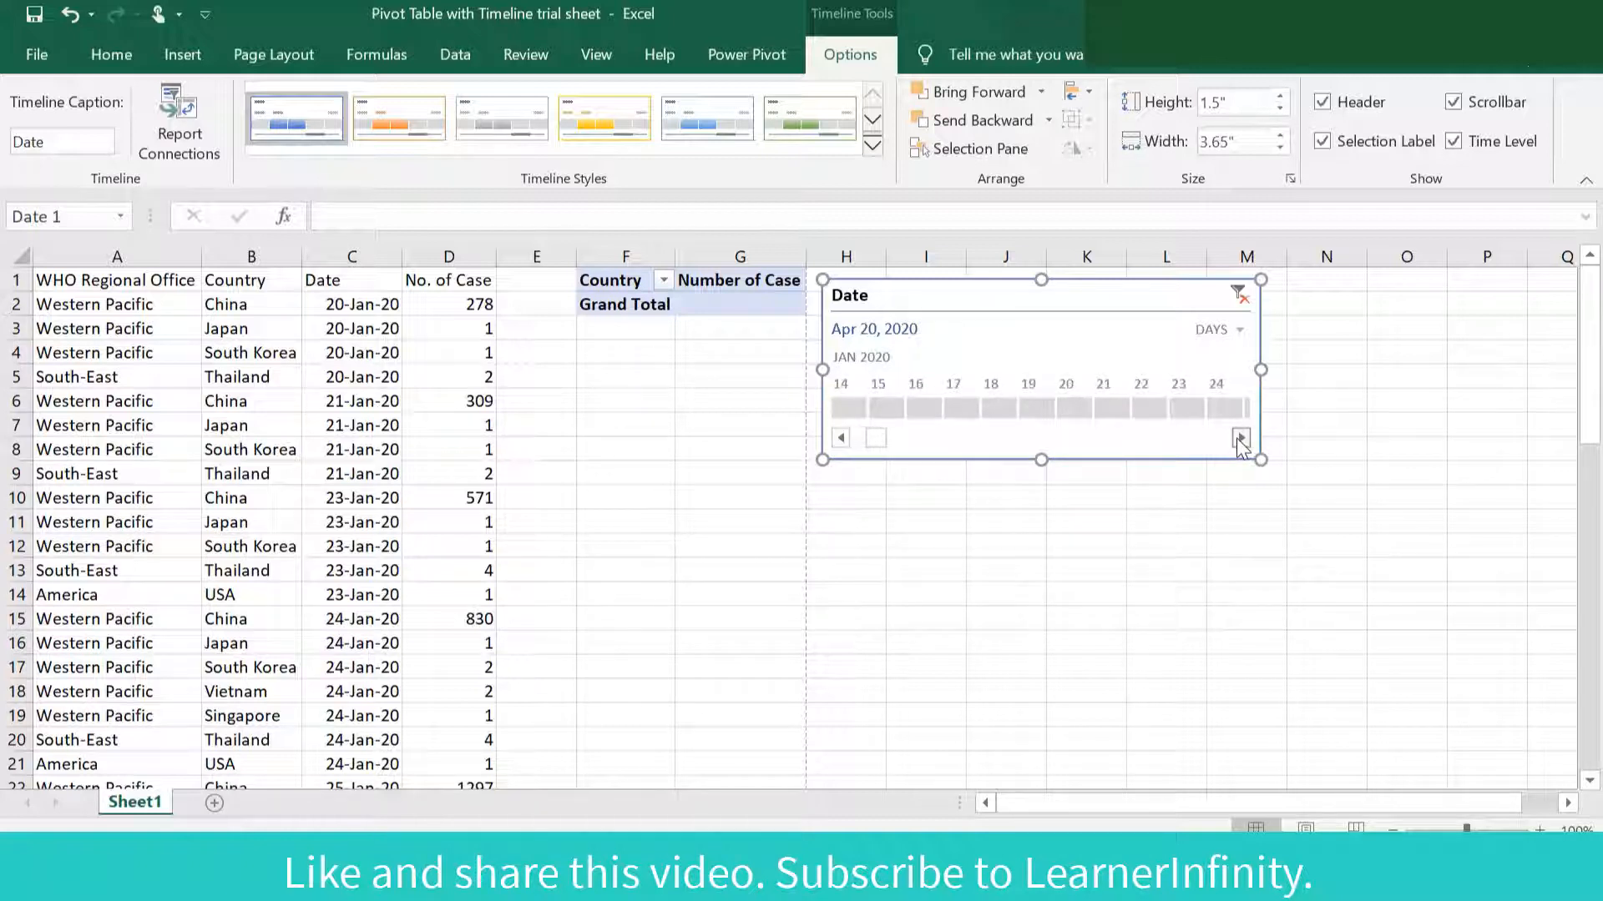
pyautogui.moveTo(876, 437); pyautogui.dragTo(813, 429)
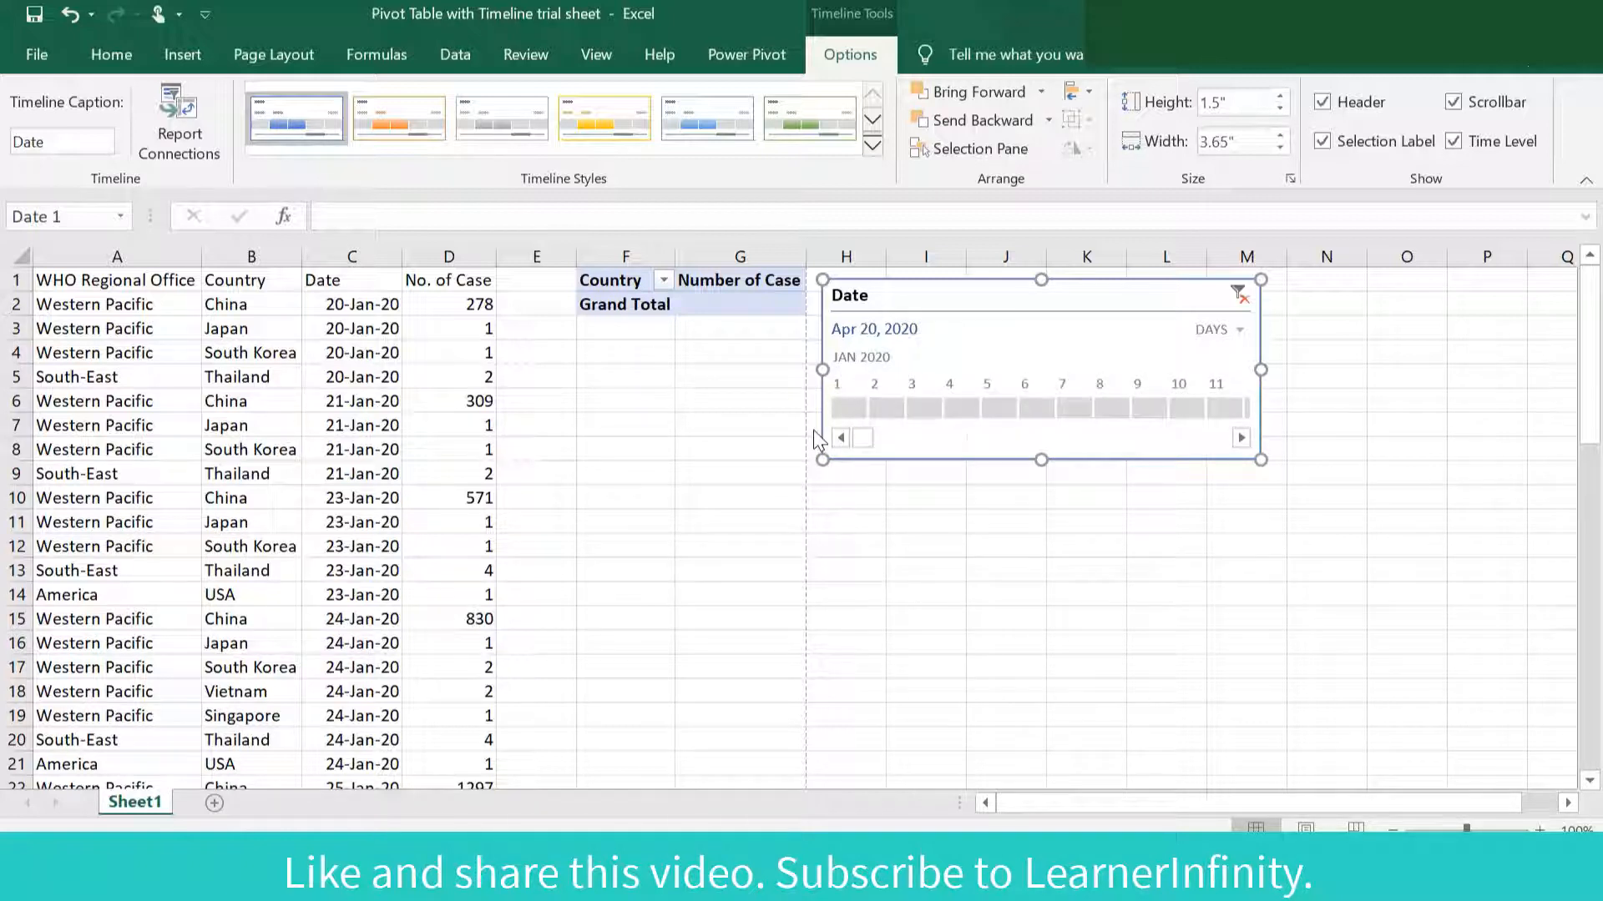
pyautogui.click(1239, 294)
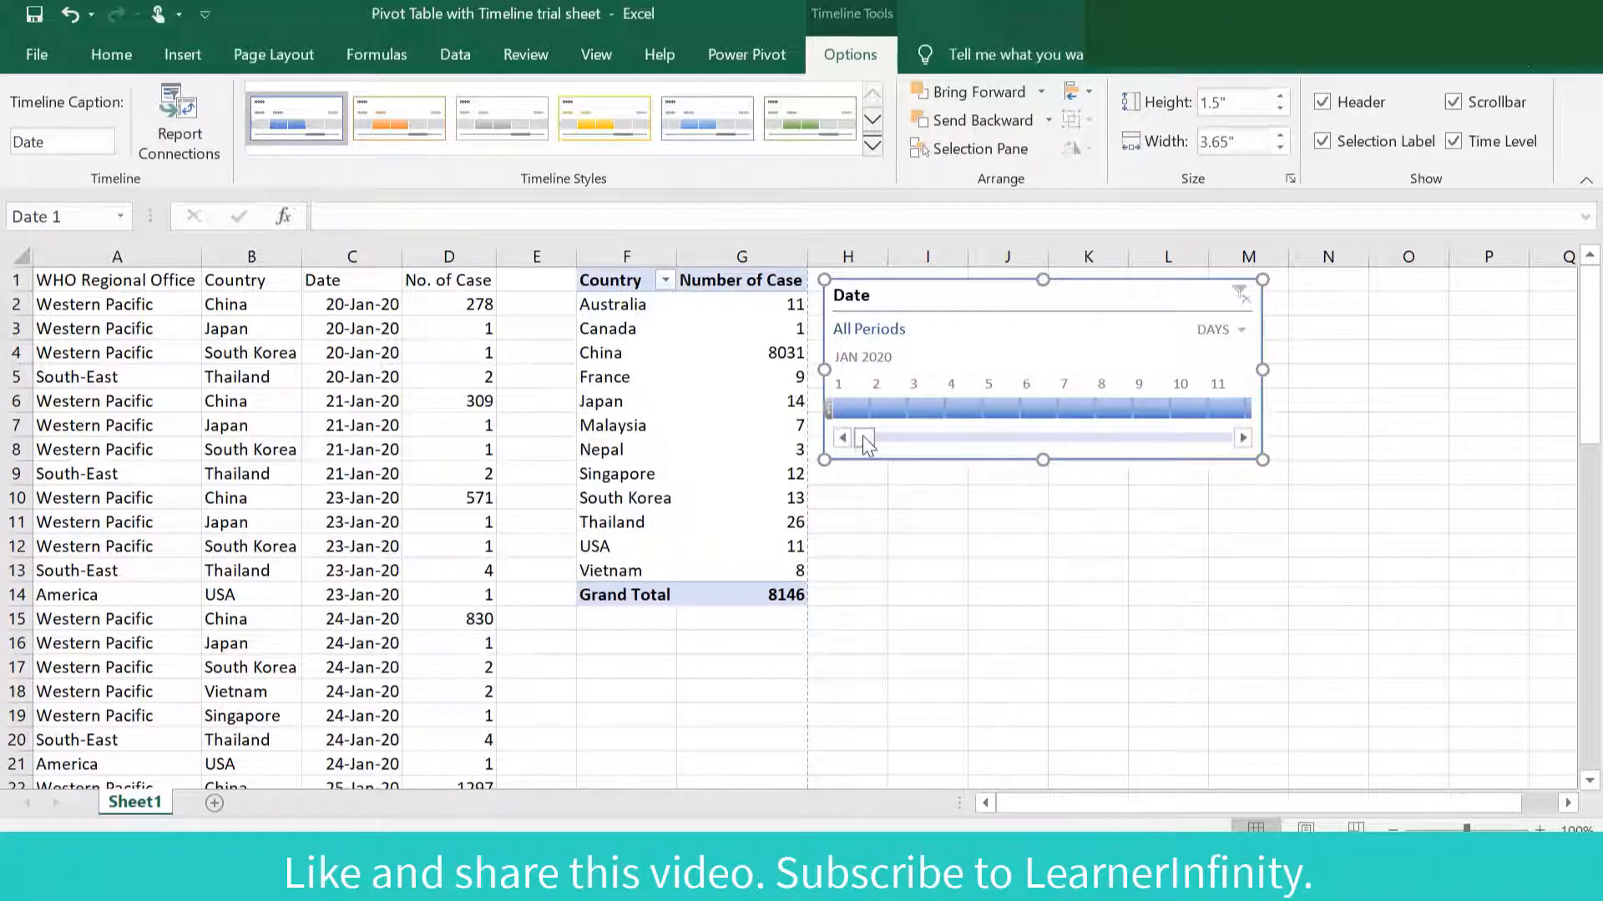
# Filter the PivotTable by single days in turn on the timeline: Jan 20, 21, 22 and 23, 2020.
pyautogui.moveTo(863, 436); pyautogui.dragTo(883, 440)
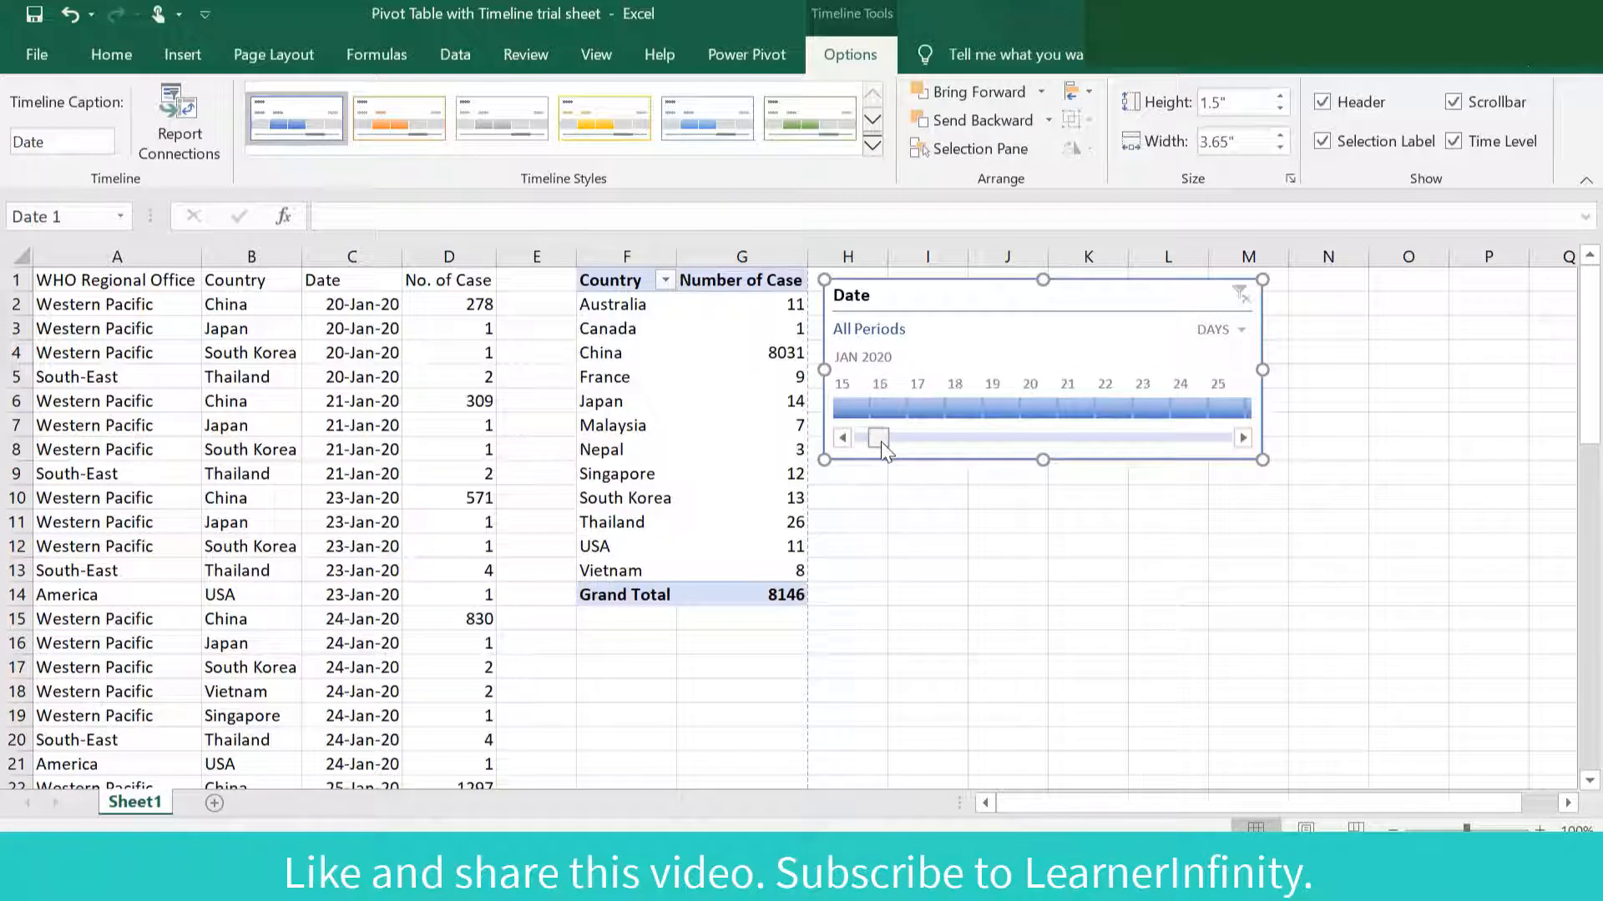
pyautogui.click(1032, 407)
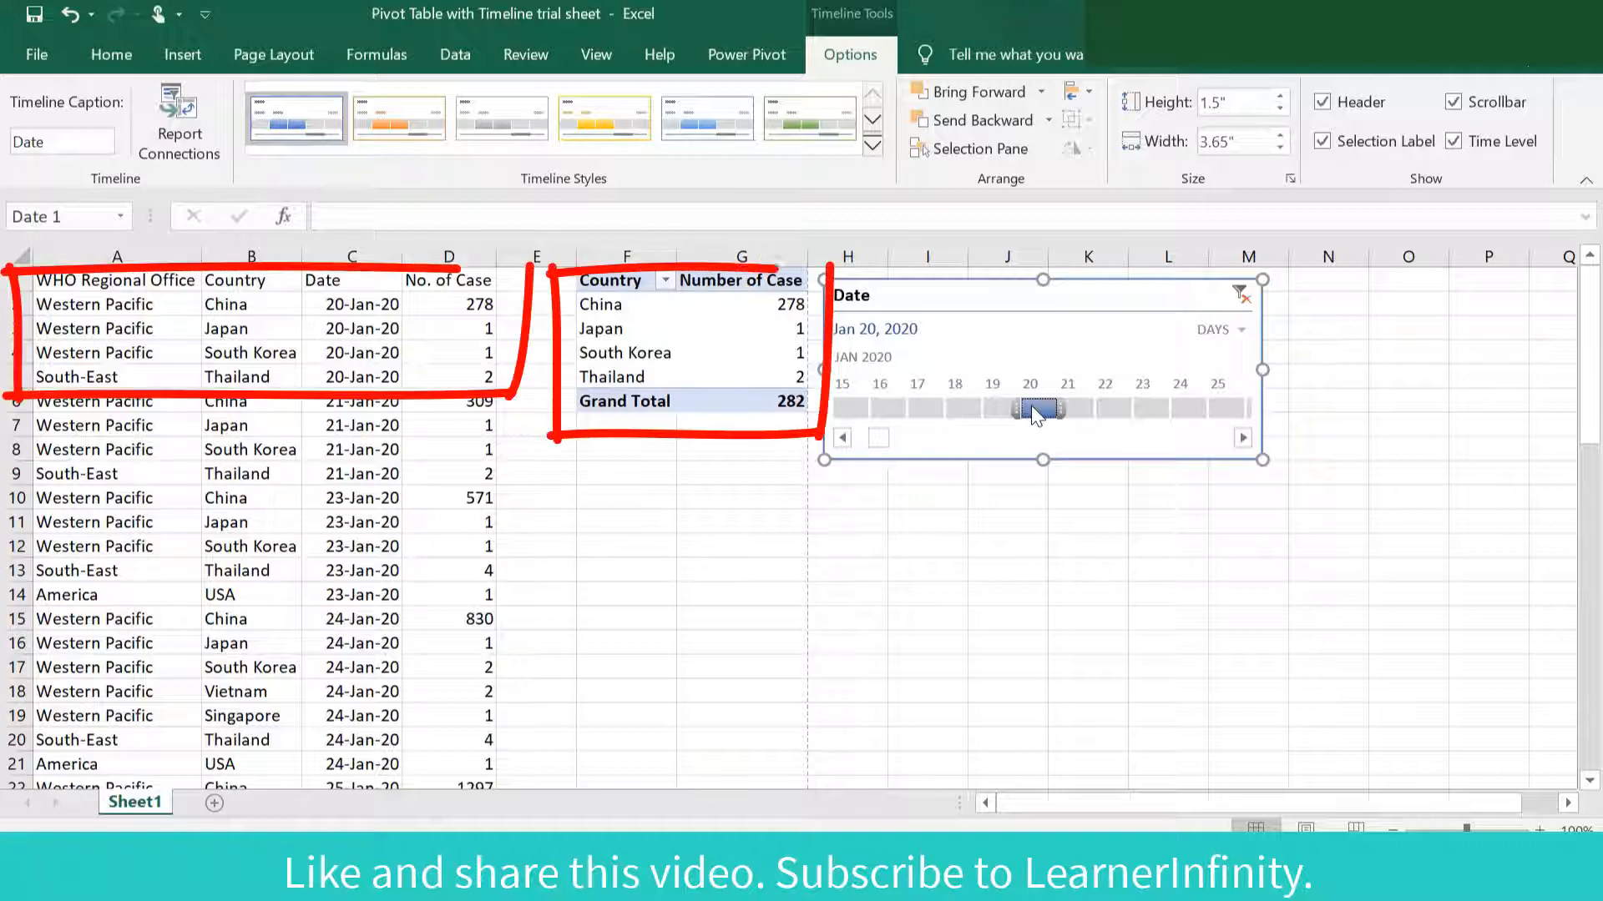
pyautogui.click(1080, 404)
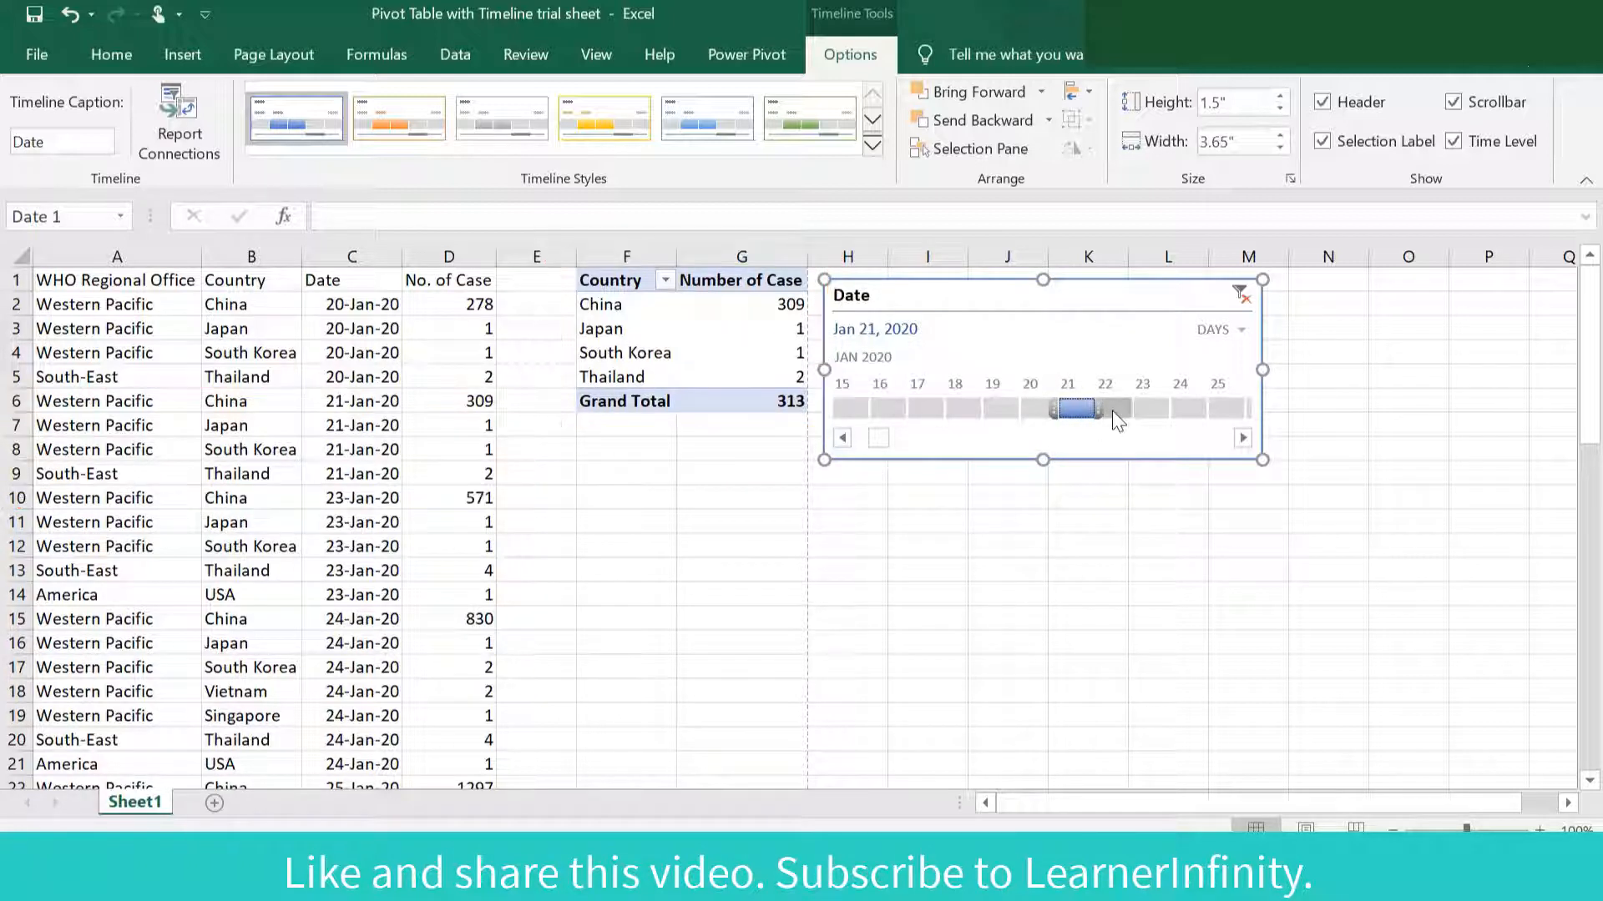
pyautogui.click(1112, 409)
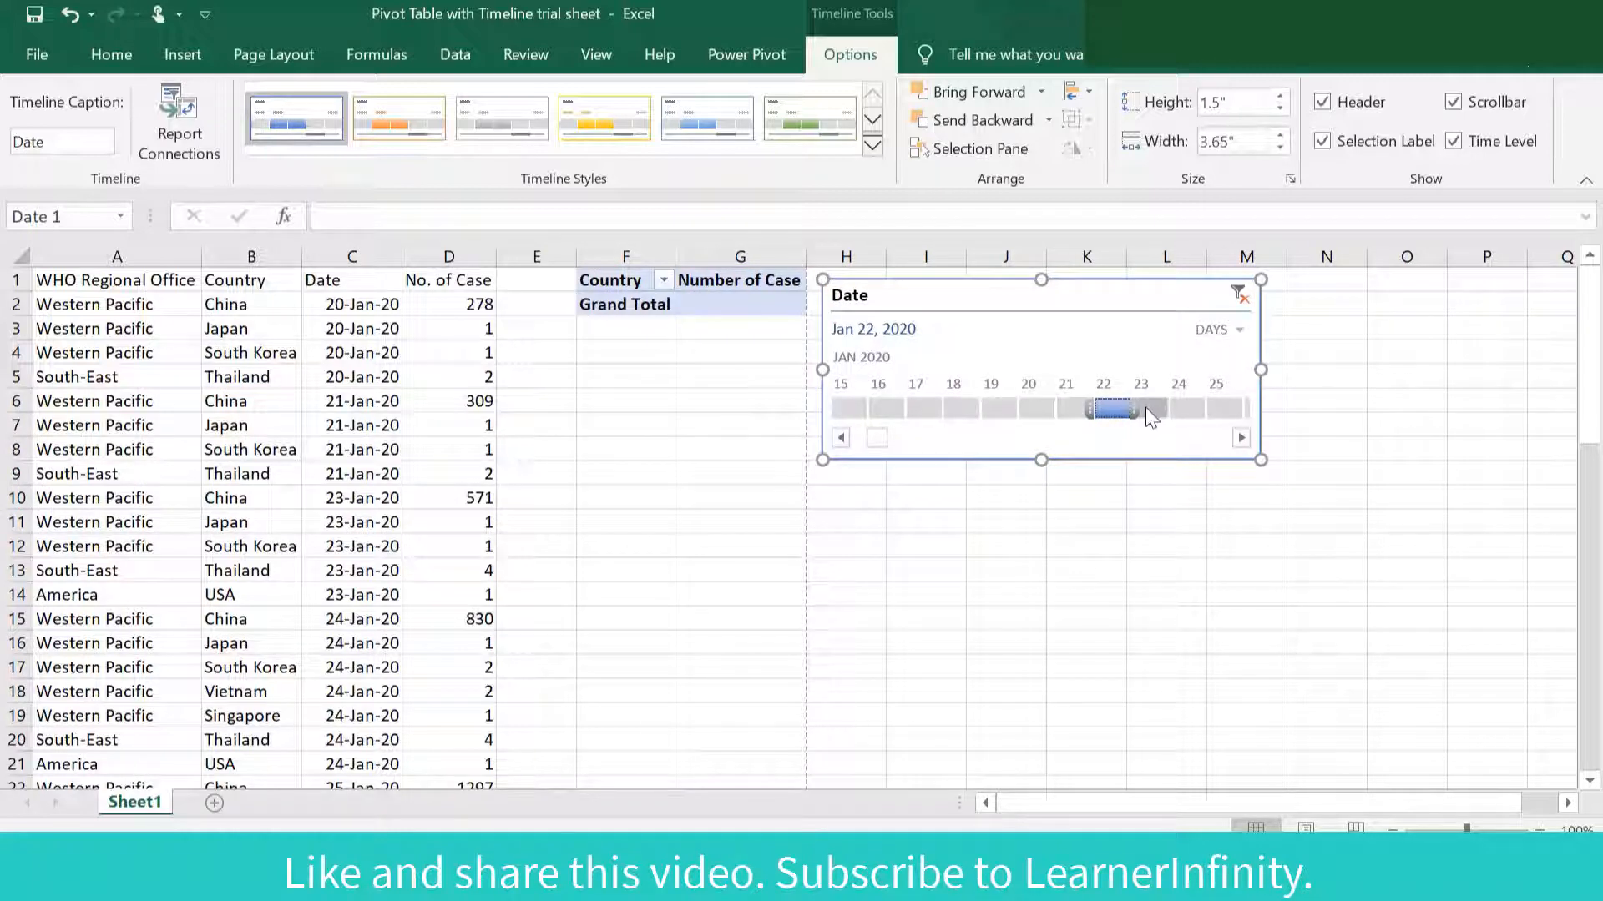
pyautogui.click(1145, 407)
# Filter the PivotTable to Jan 27, 2020 on the timeline and select the table range F1:G14.
pyautogui.click(1241, 439)
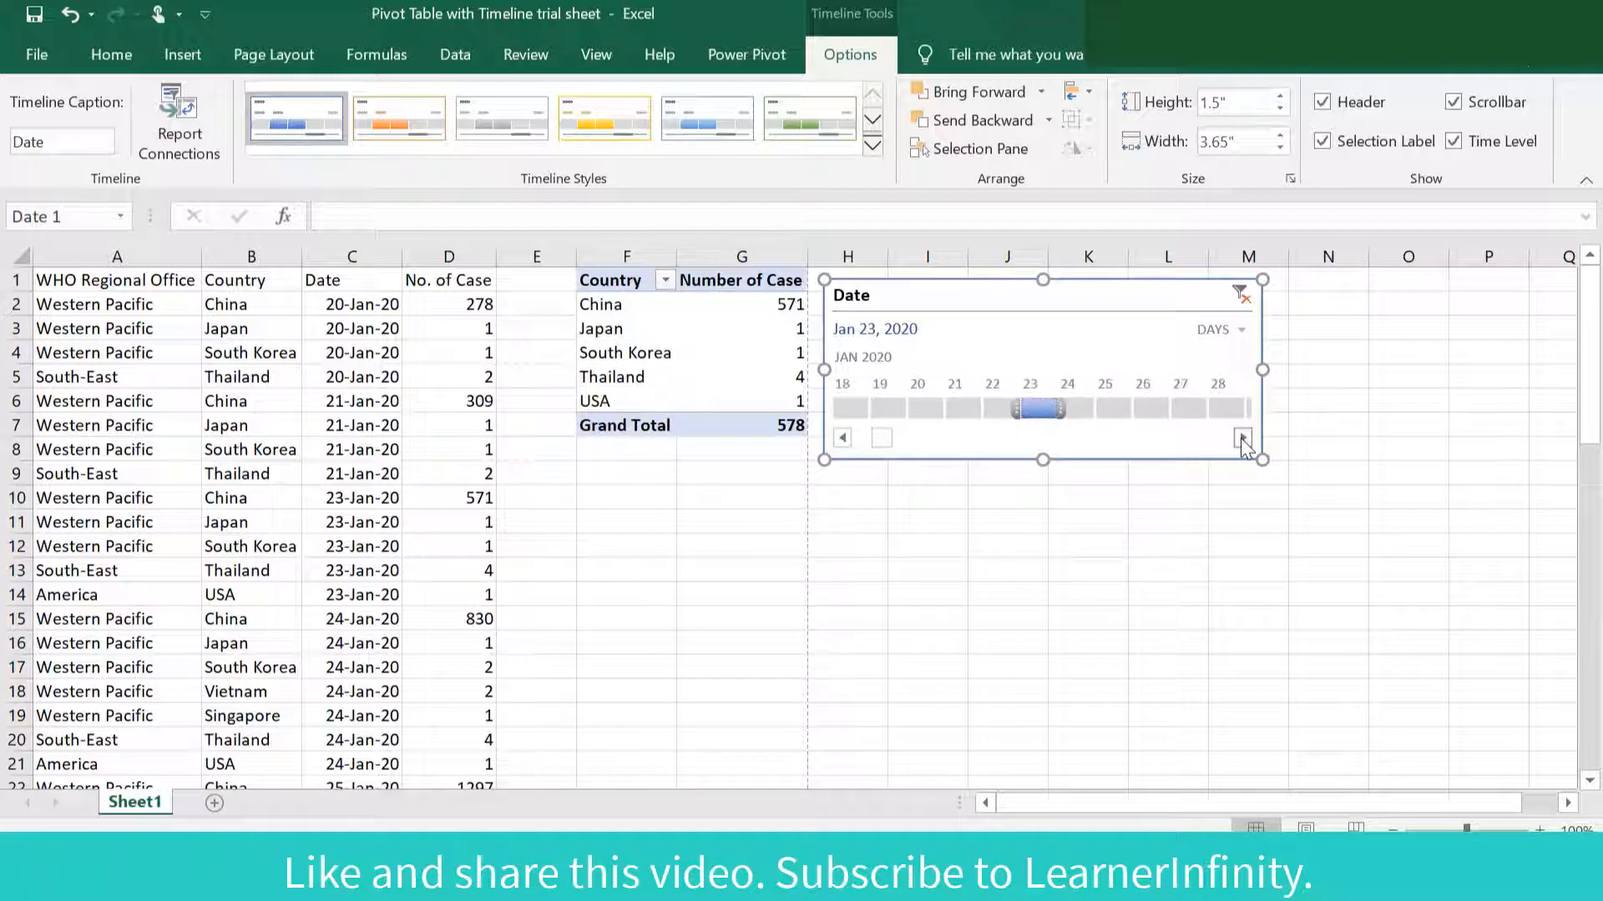
pyautogui.click(1242, 438)
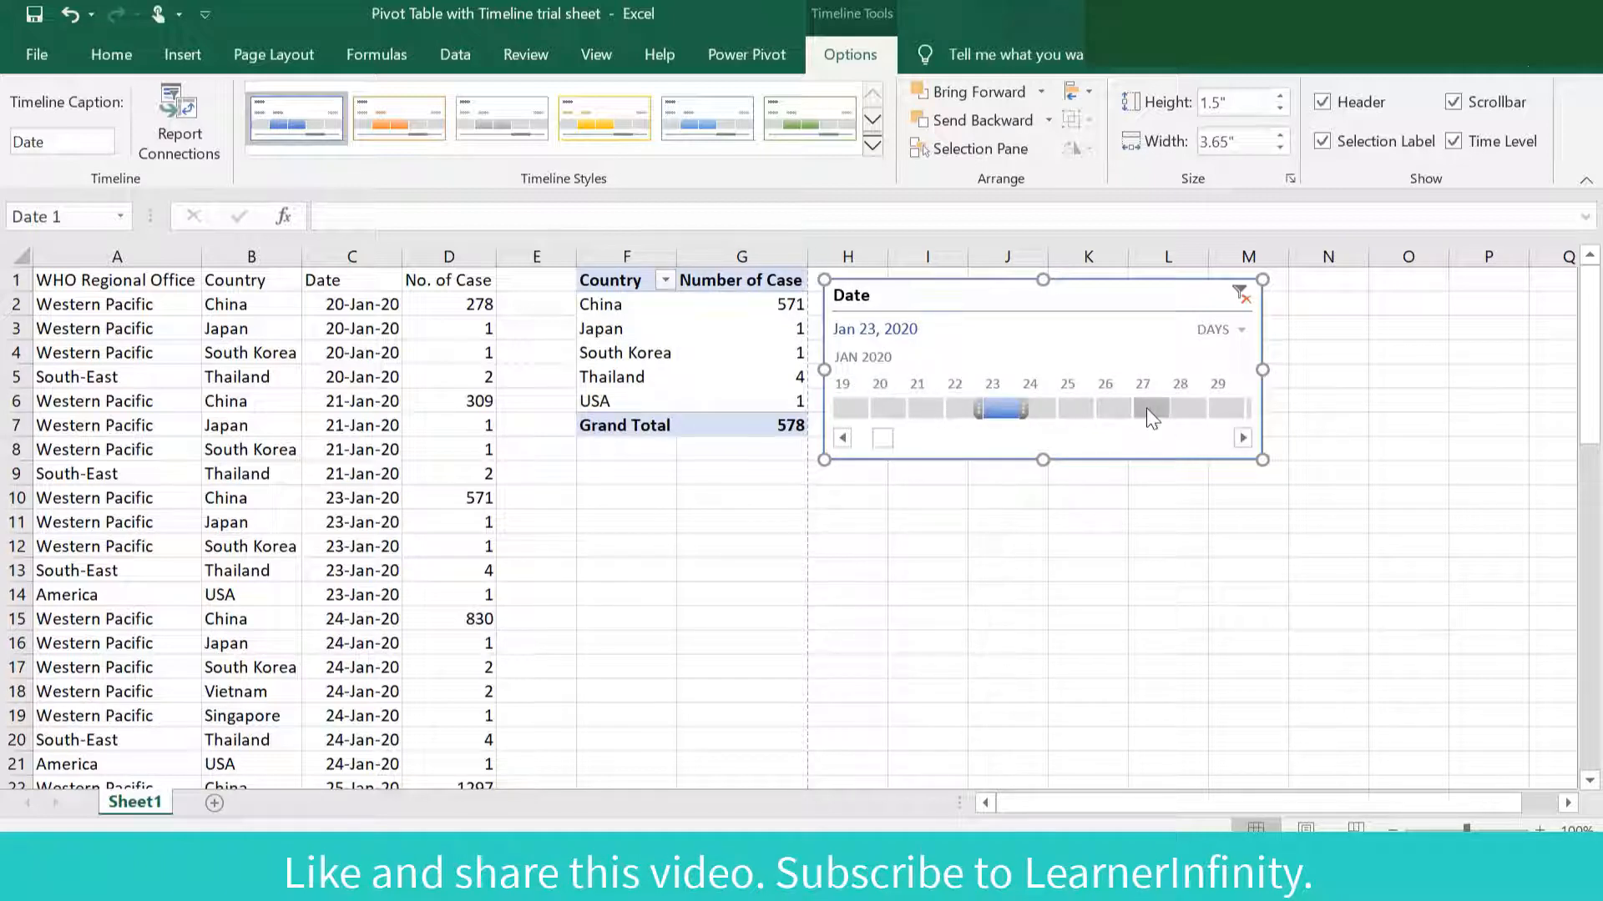
pyautogui.click(1152, 409)
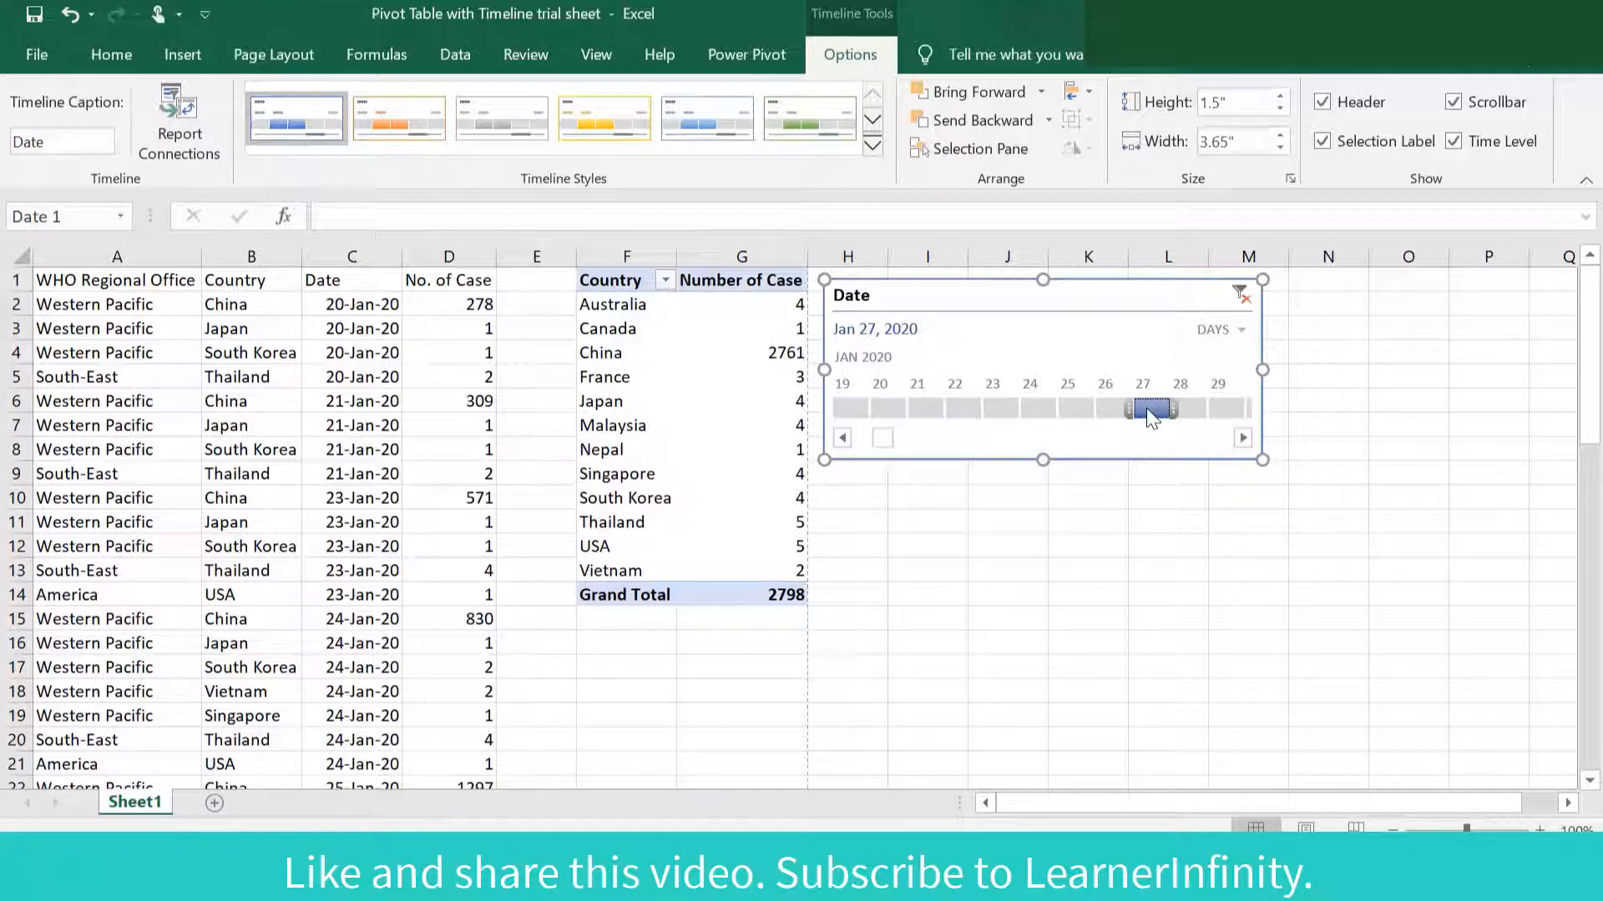
pyautogui.moveTo(618, 280); pyautogui.dragTo(752, 586)
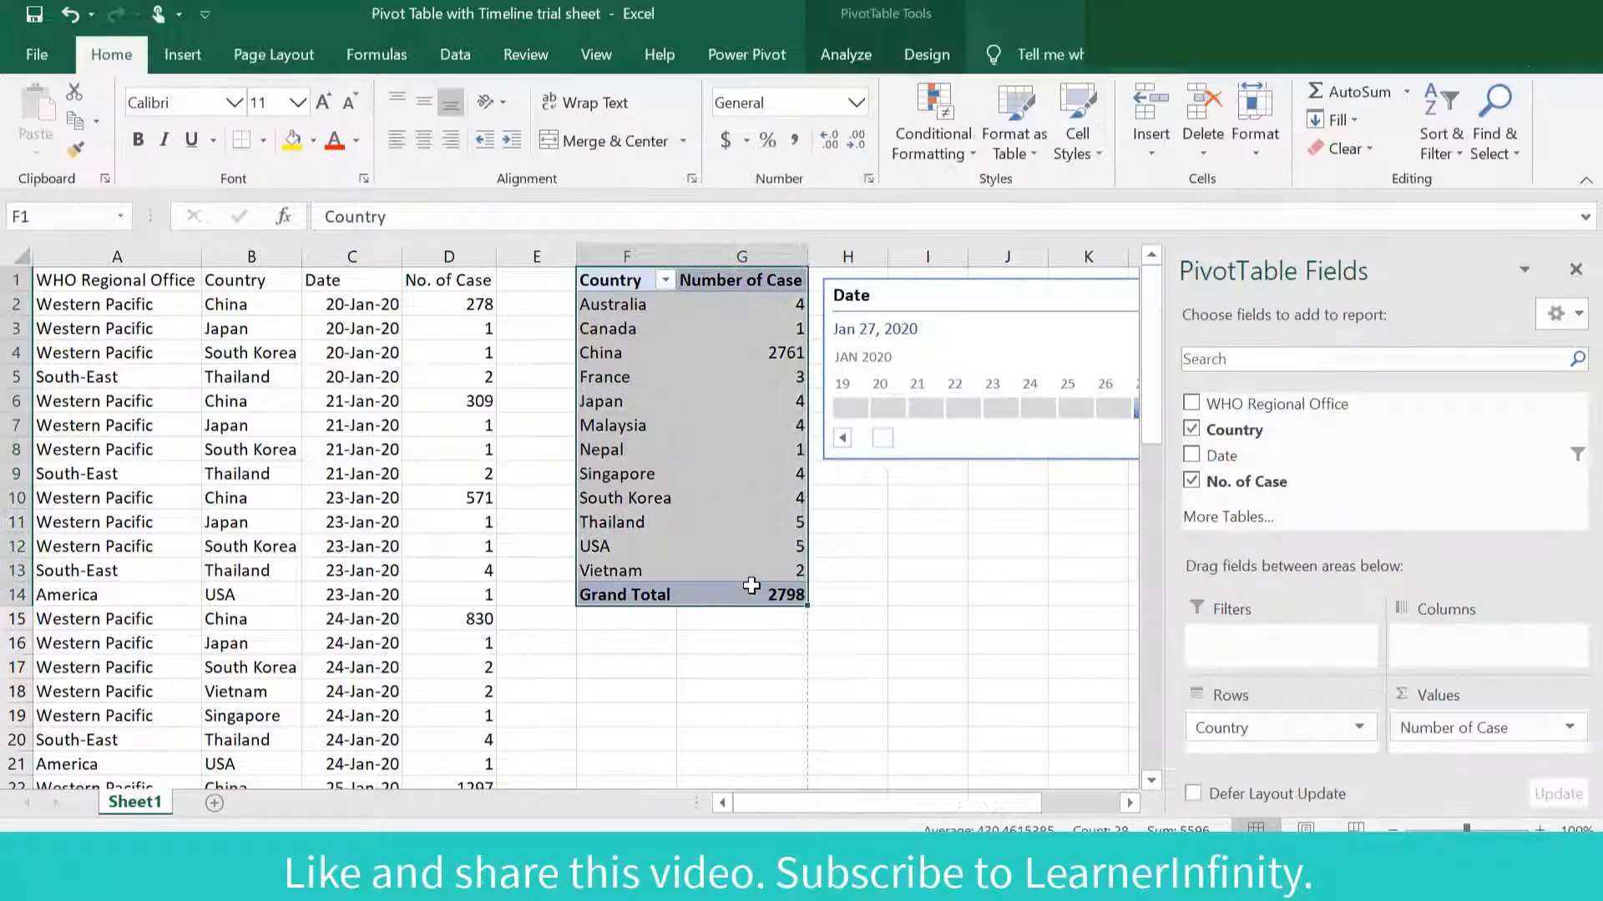
# Copy the Country PivotTable in F1:G14 and paste the copy at cell F16.
pyautogui.hotkey('ctrl', 'c')
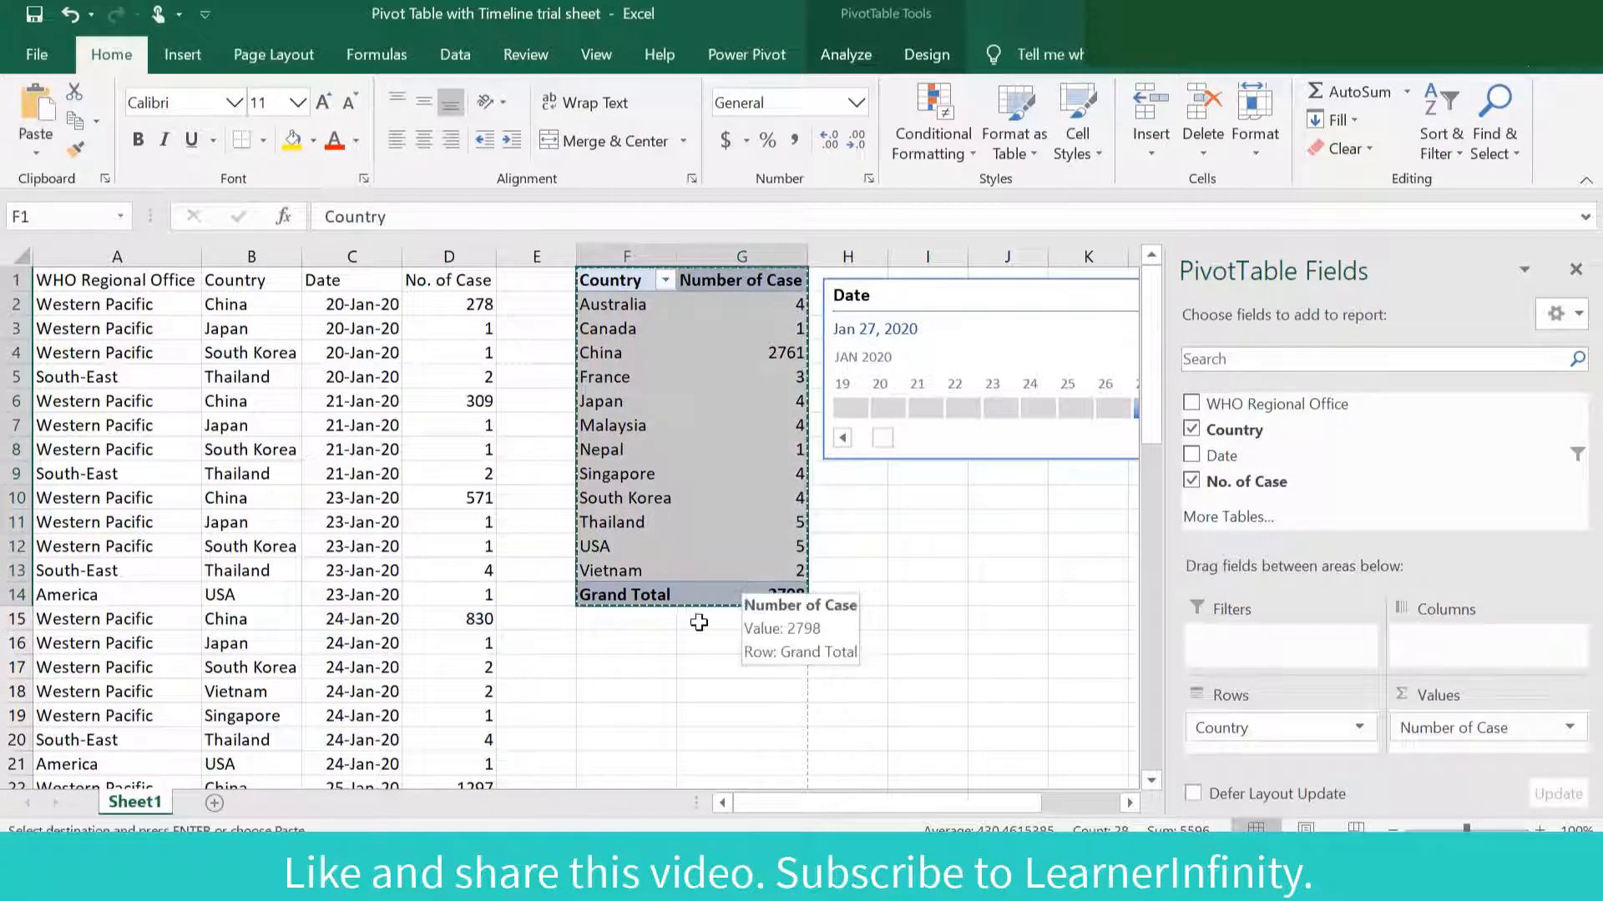
pyautogui.click(617, 642)
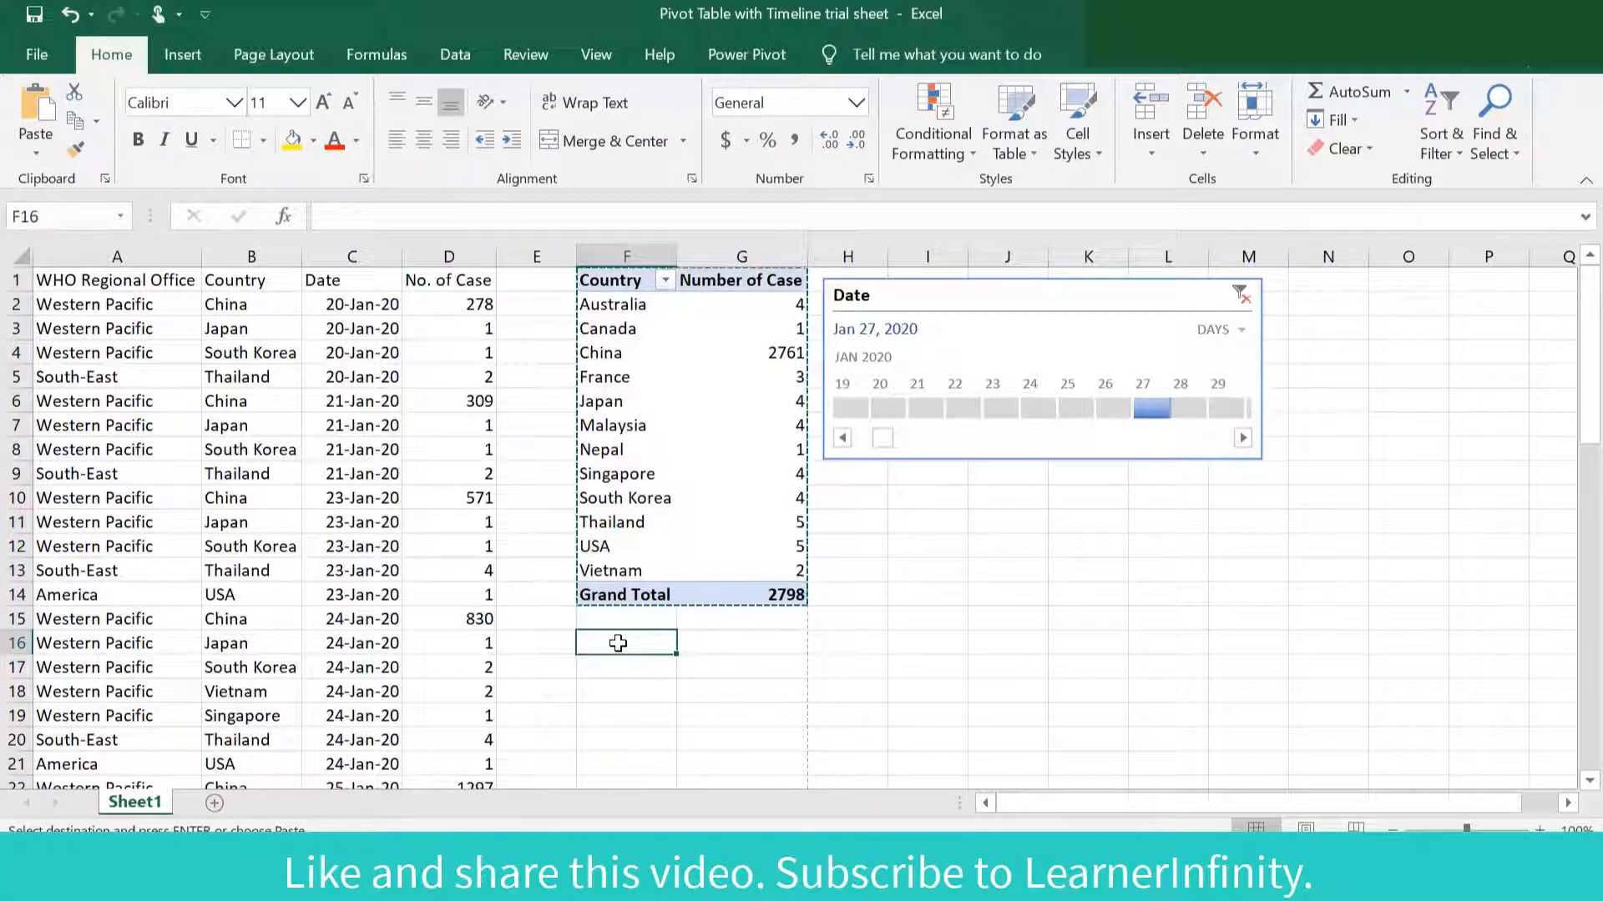
pyautogui.hotkey('ctrl', 'v')
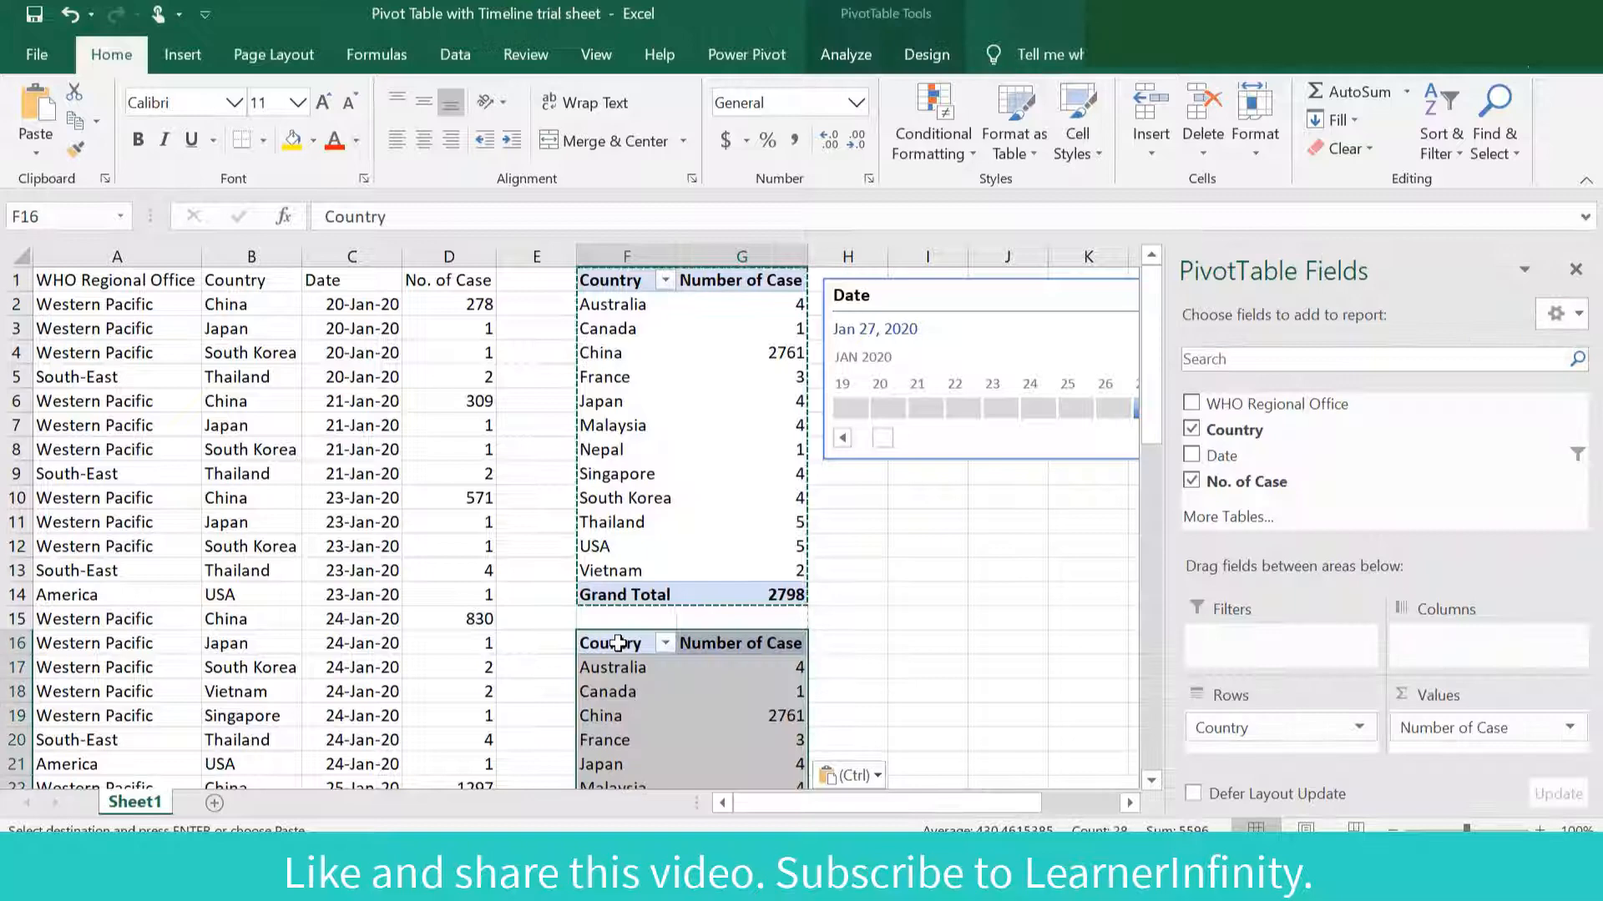
# Replace the Country row field of the copied PivotTable with WHO Regional Office.
pyautogui.click(637, 691)
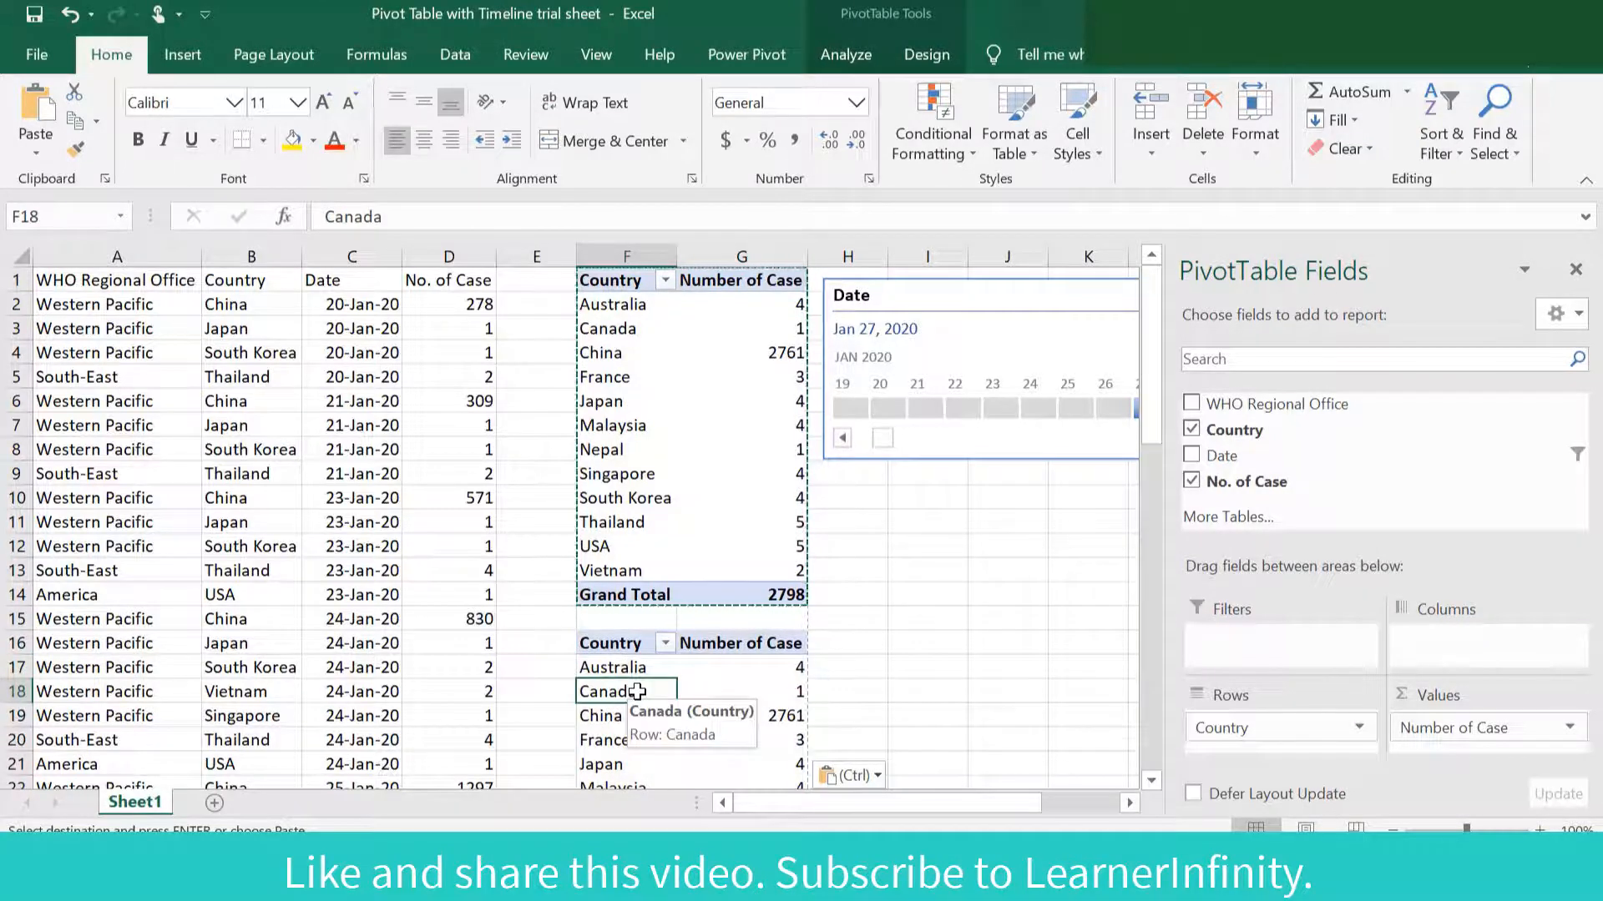
pyautogui.click(1191, 429)
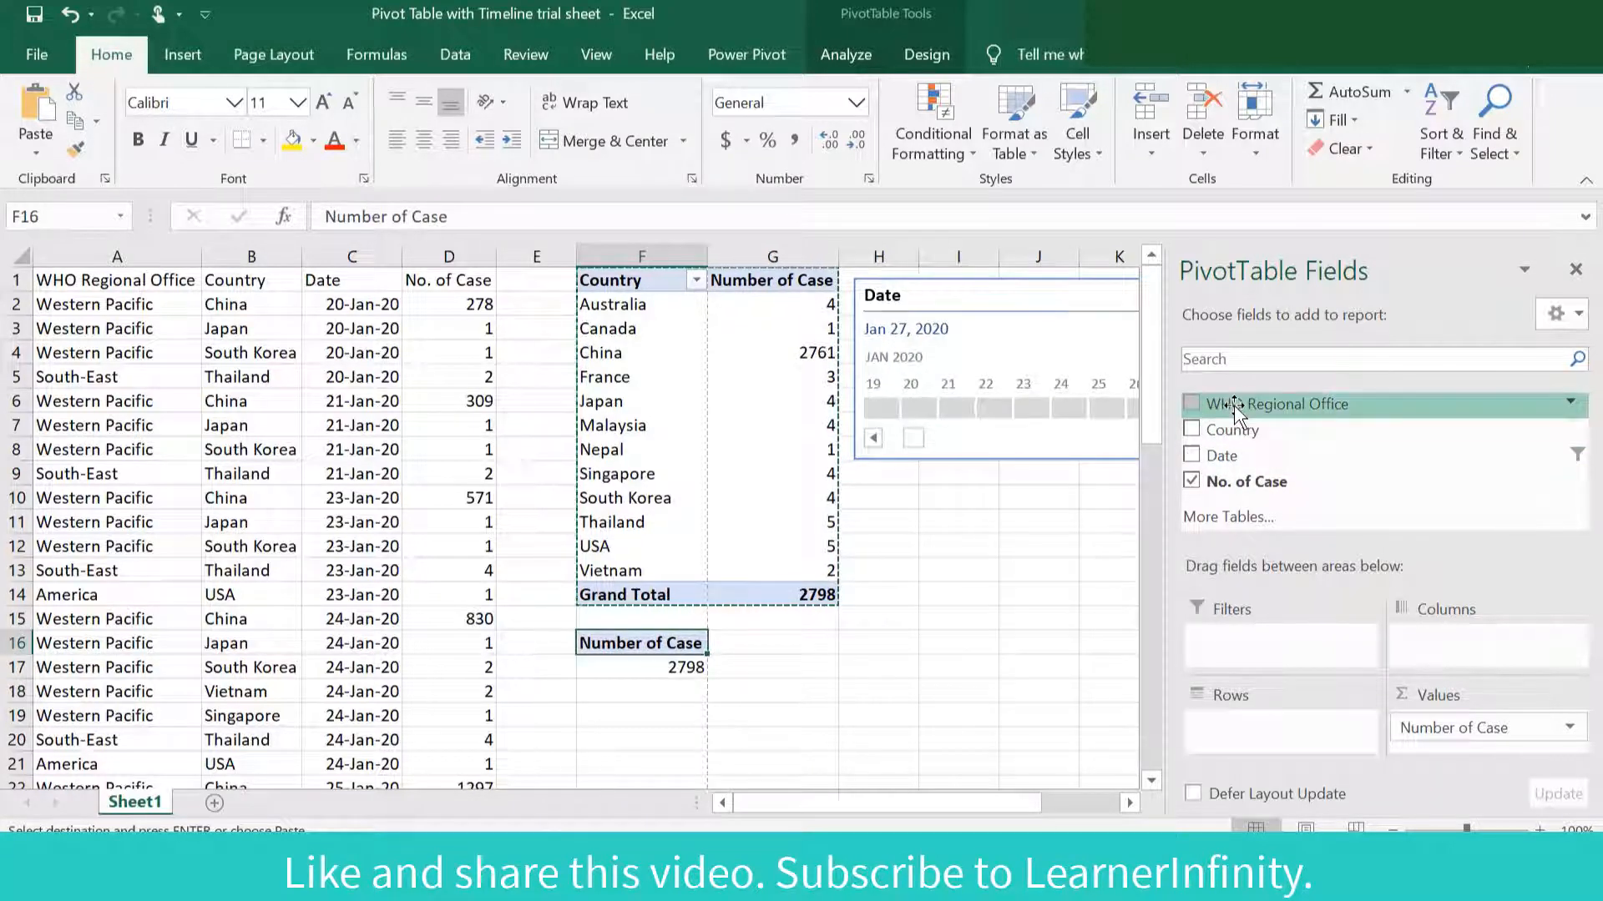
pyautogui.moveTo(1233, 409); pyautogui.dragTo(1286, 749)
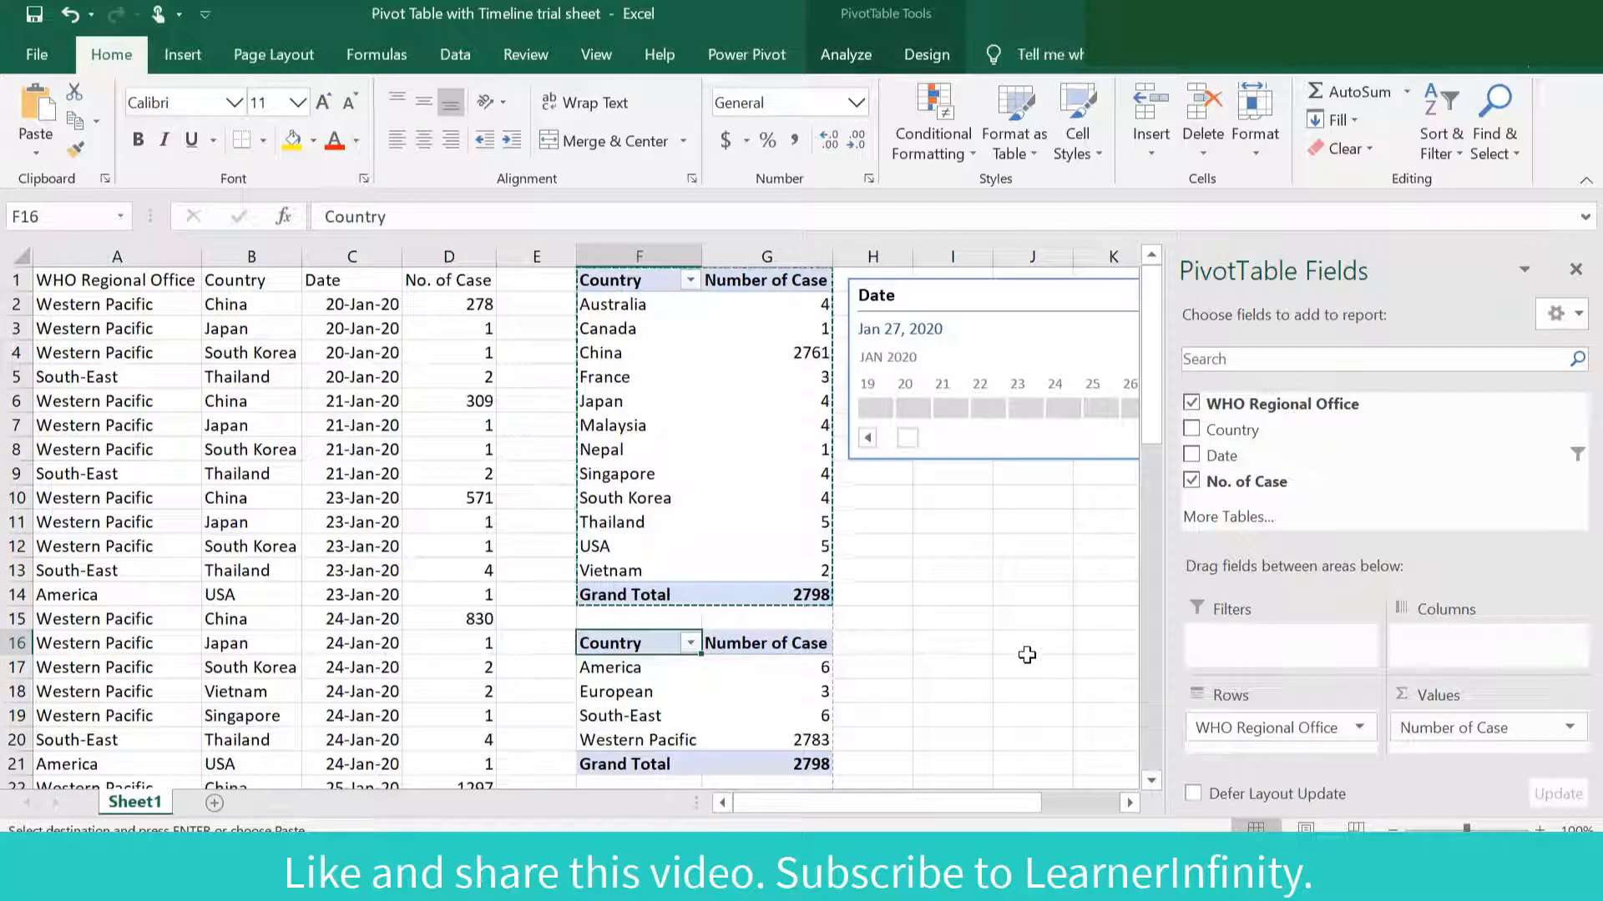
pyautogui.click(1008, 606)
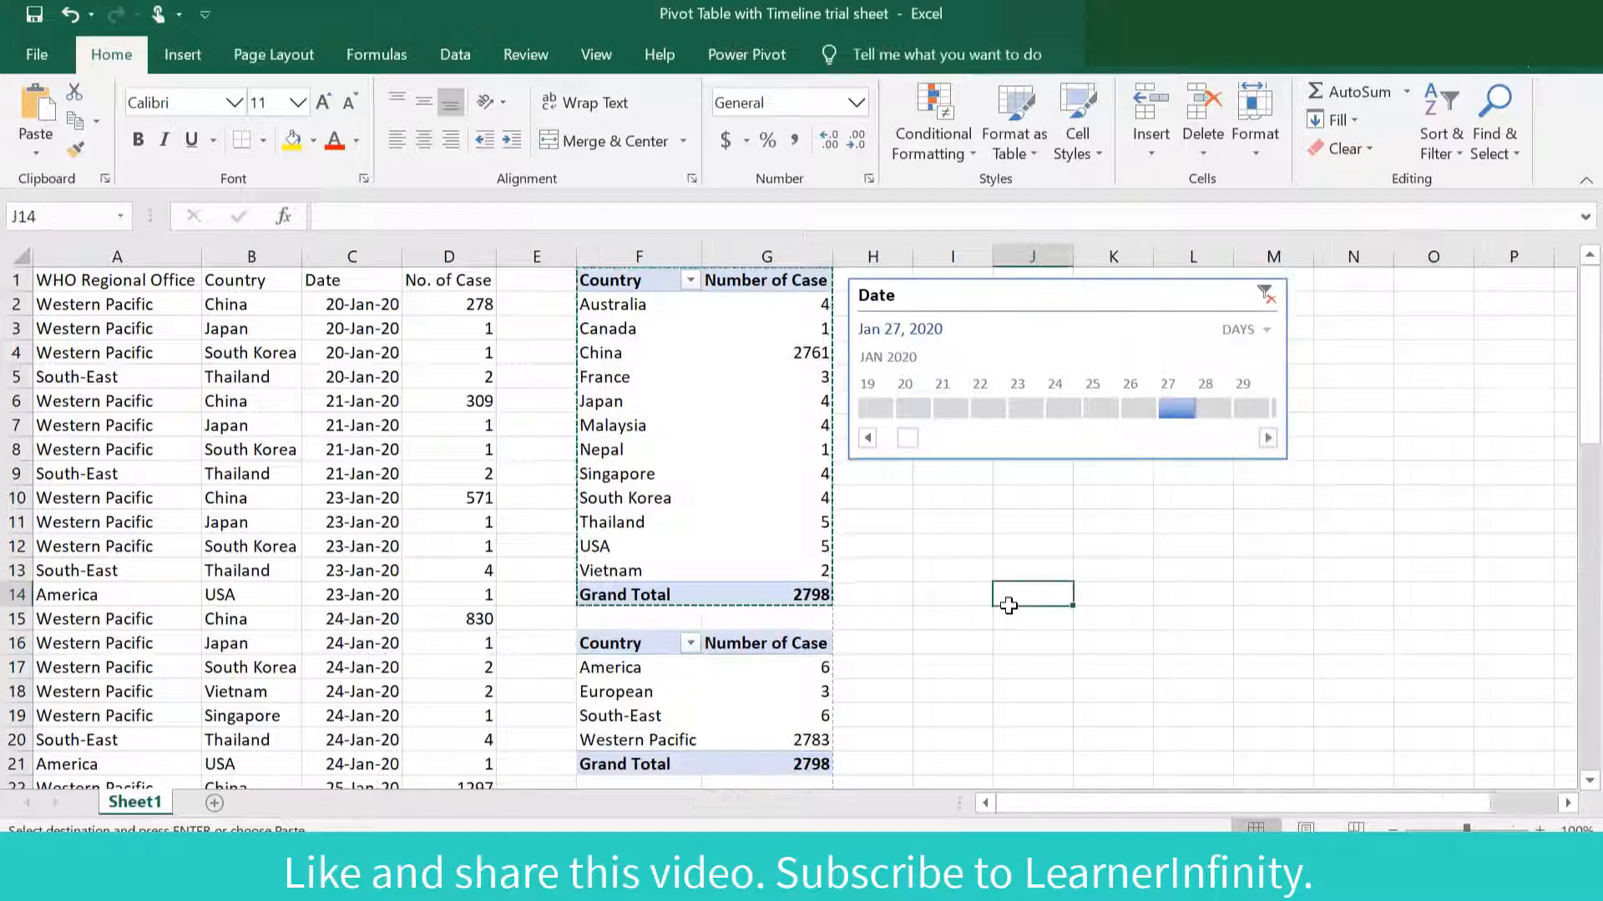
# Check in the Date timeline's Report Connections which PivotTables it filters, and cancel the dialog.
pyautogui.click(1056, 296)
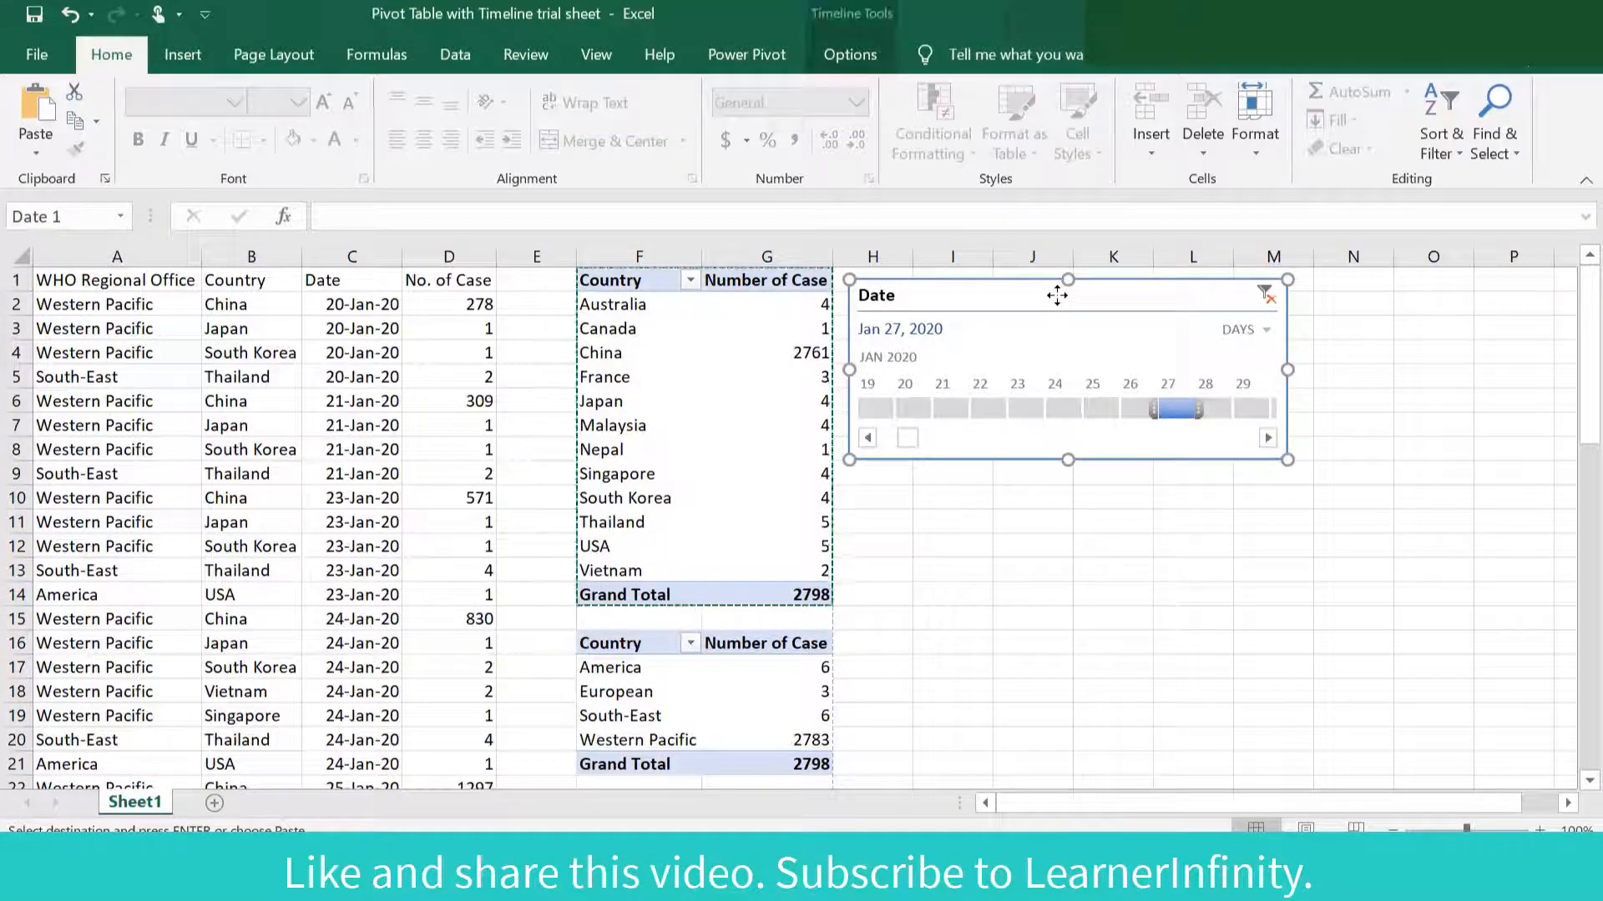
pyautogui.click(829, 55)
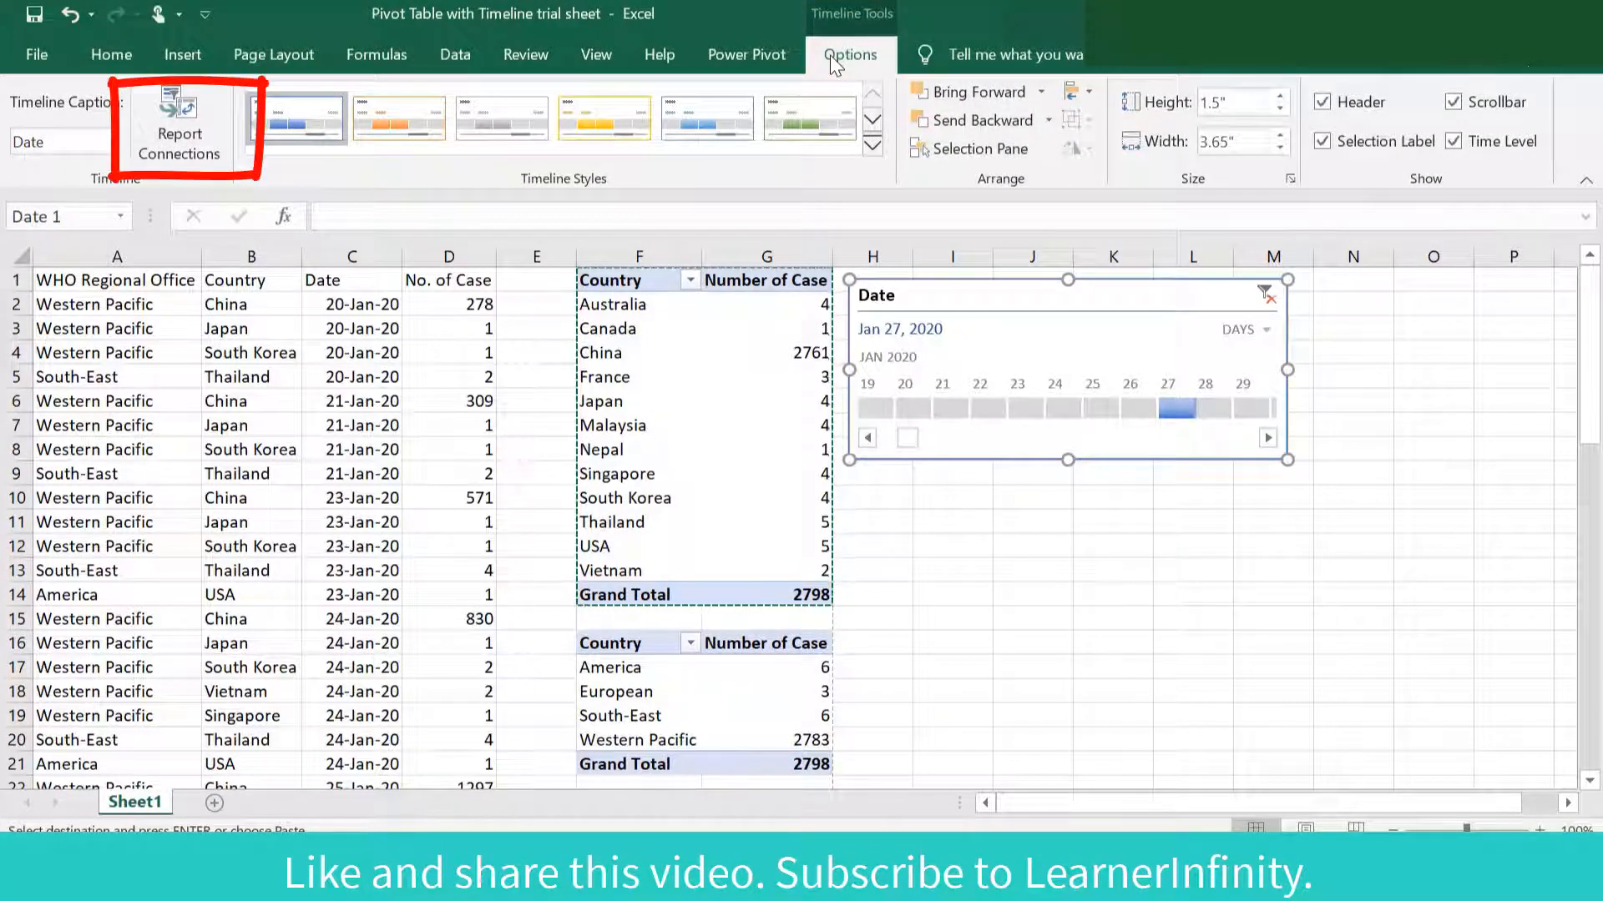
pyautogui.click(170, 125)
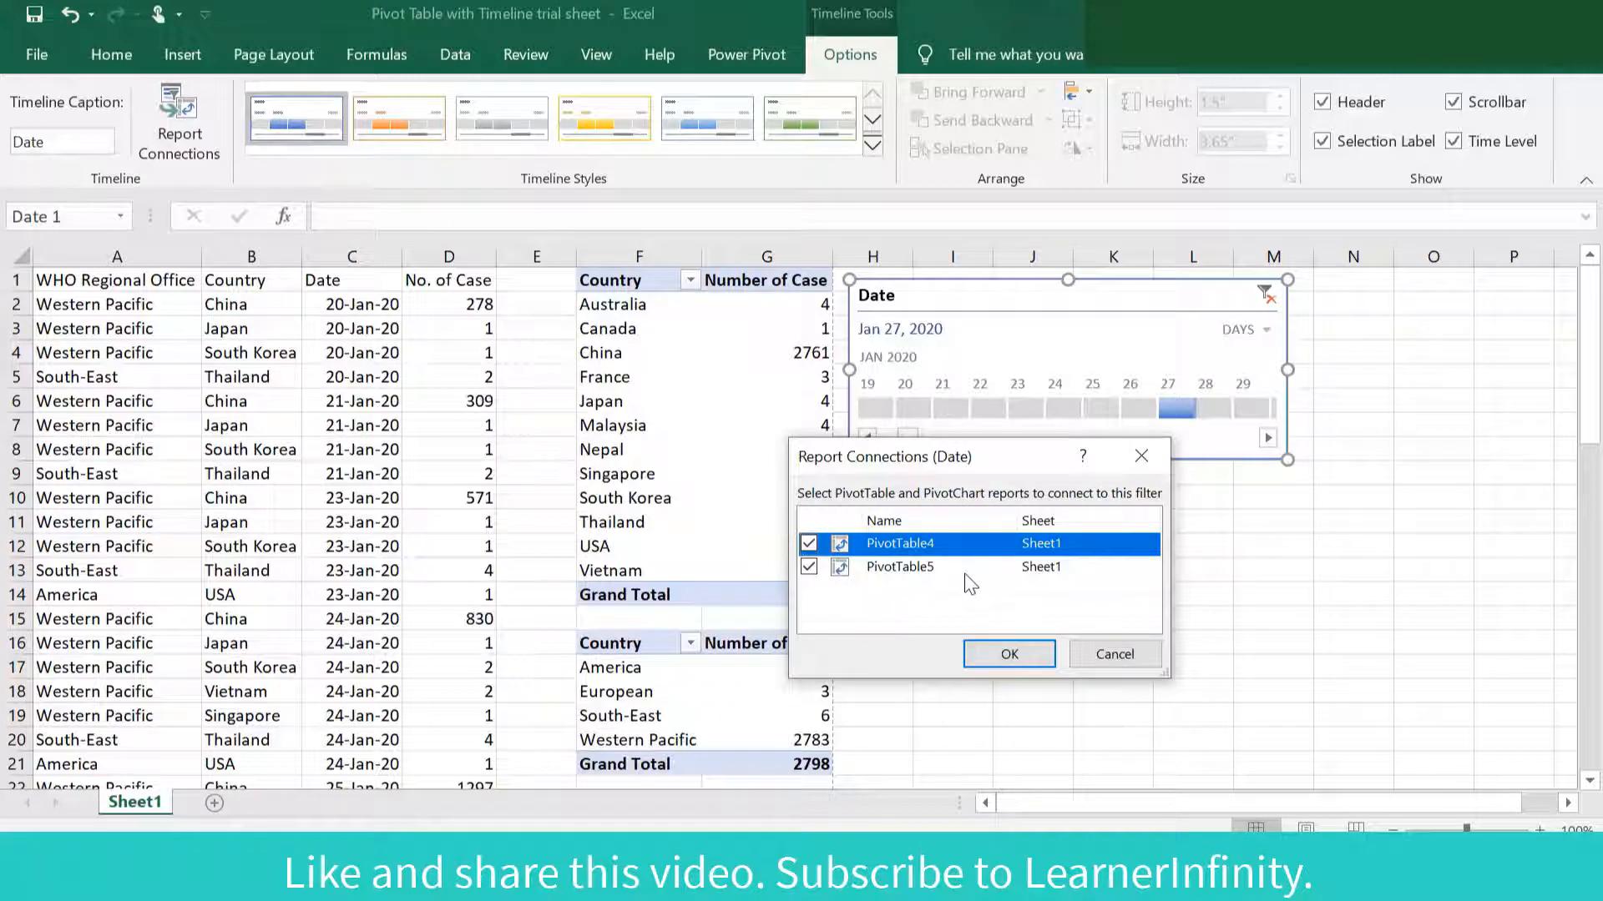
pyautogui.click(1112, 655)
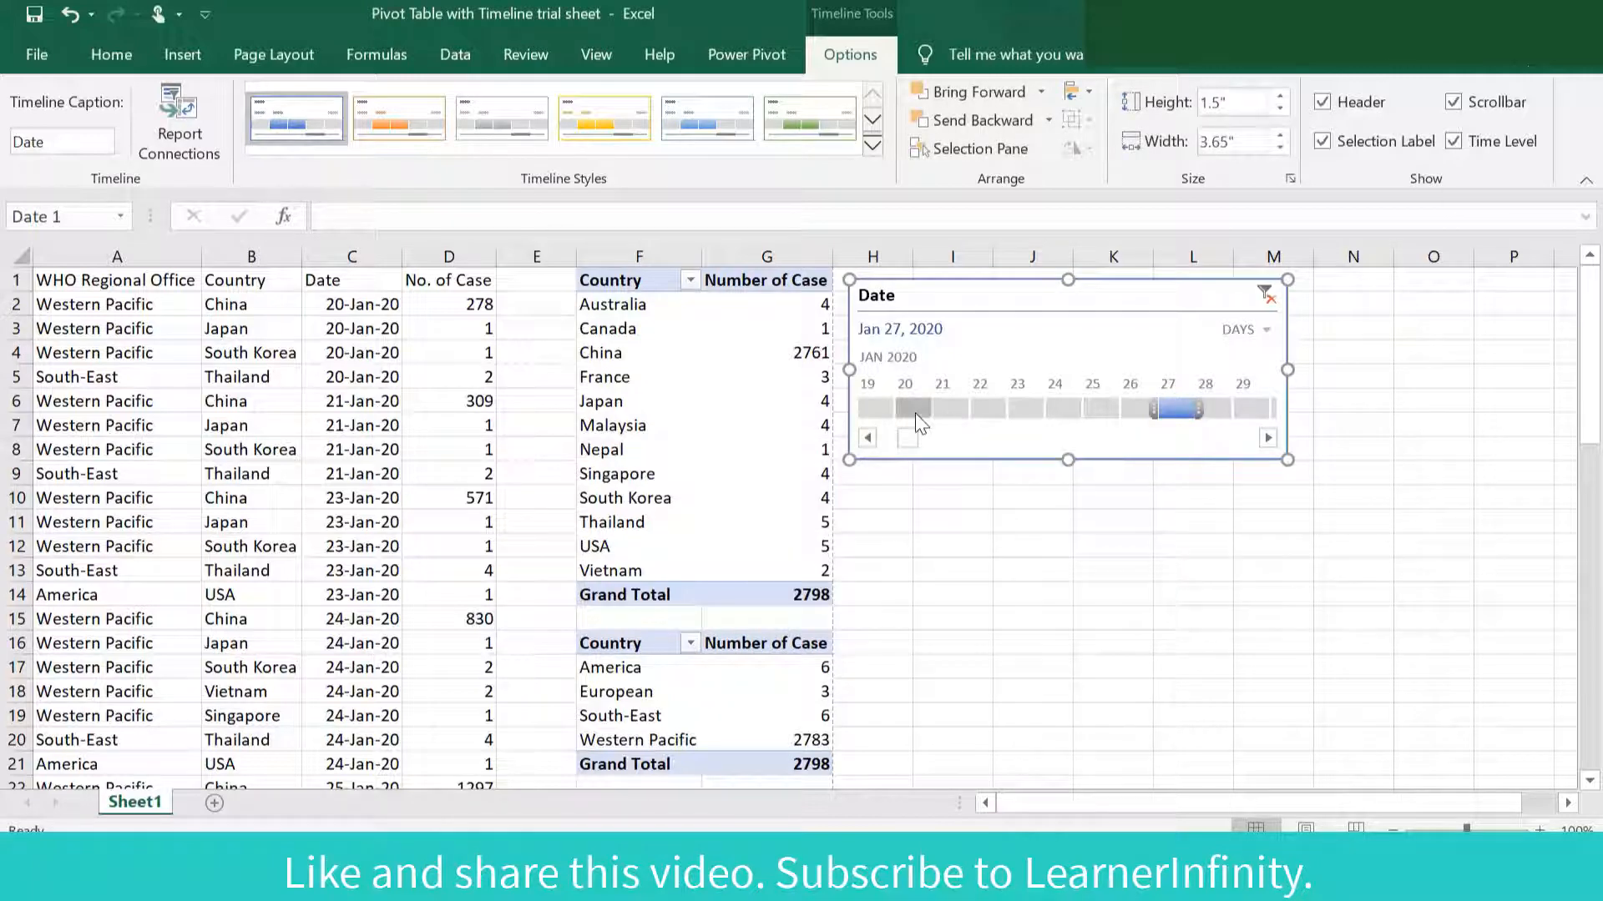
# Rename the row header of the copied PivotTable in F16 as WHO Regional Office.
pyautogui.click(647, 646)
pyautogui.write('Co')
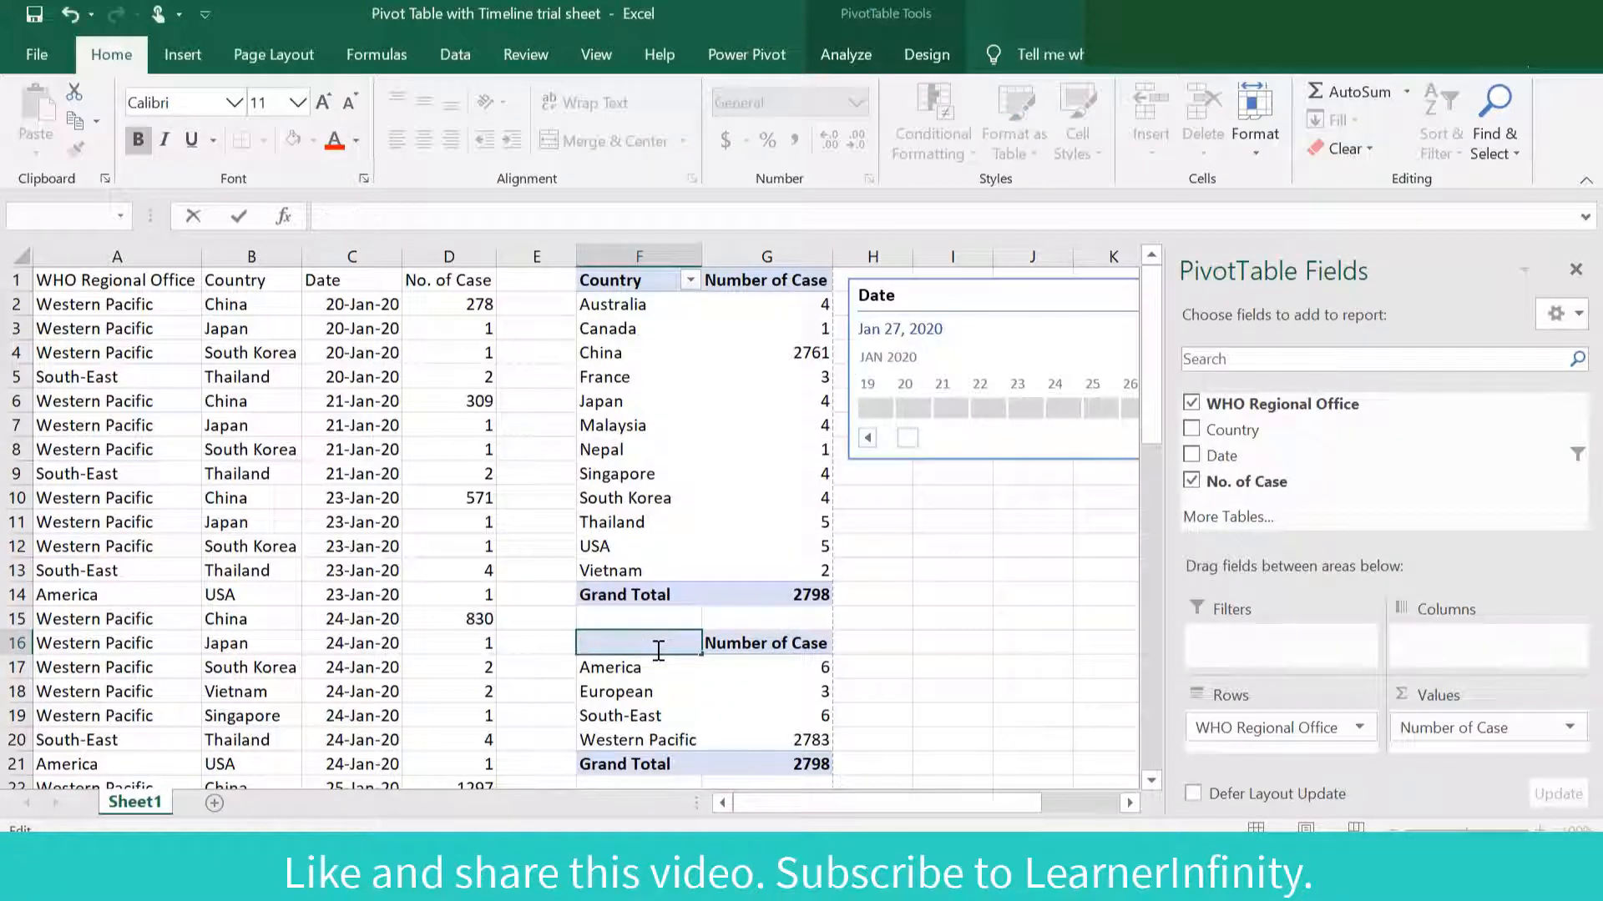
pyautogui.write('WHO Regional')
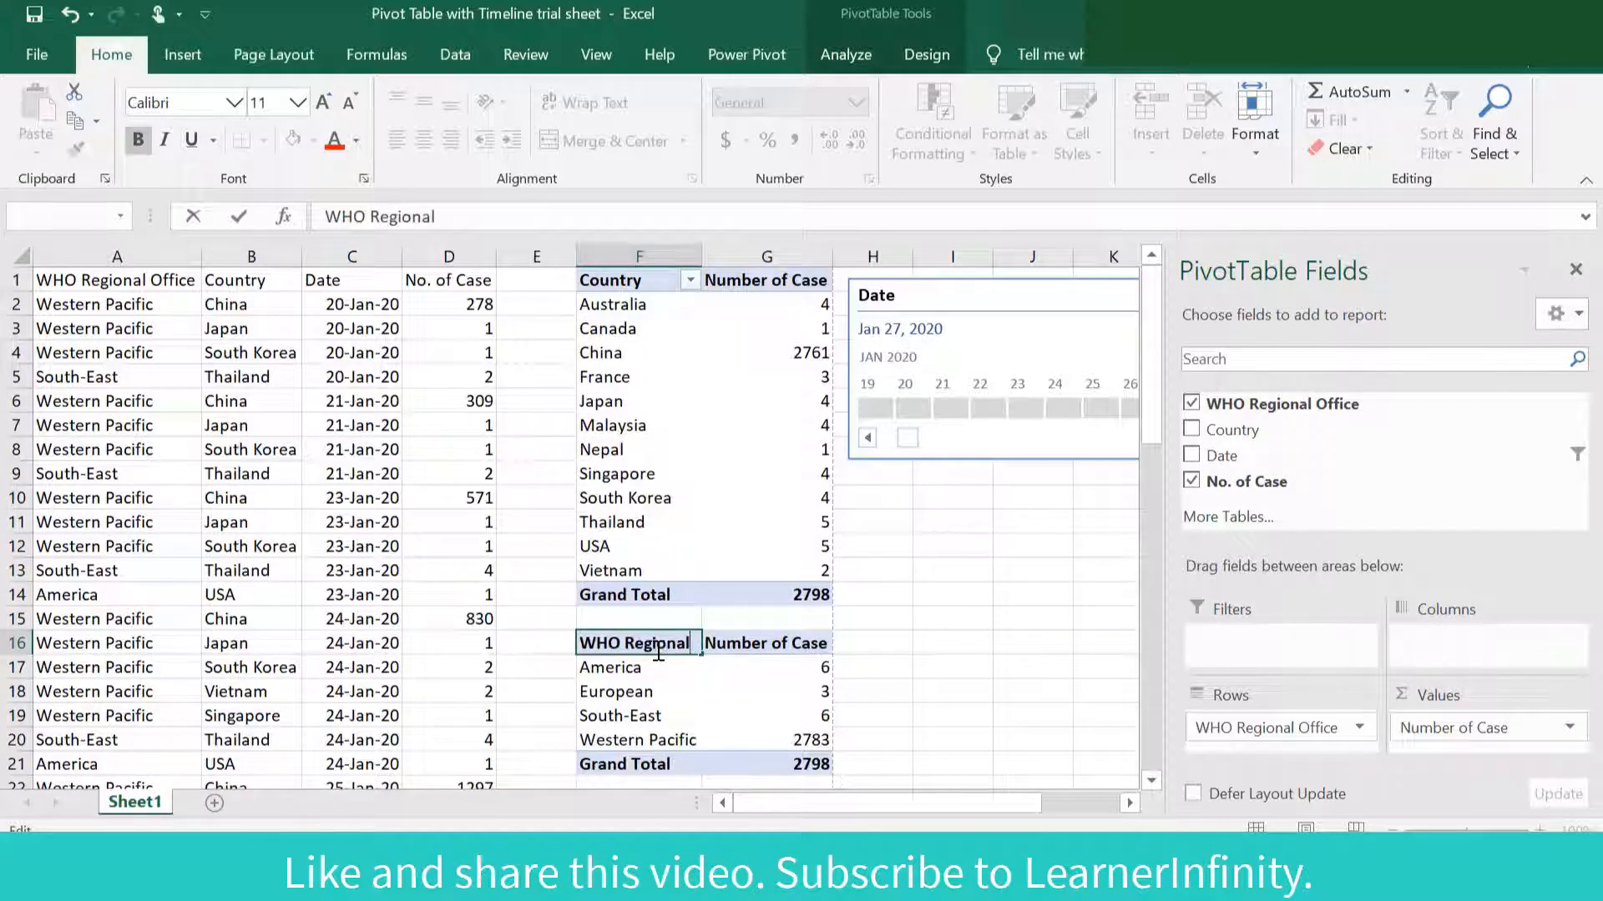
pyautogui.write(' Office')
pyautogui.click(889, 657)
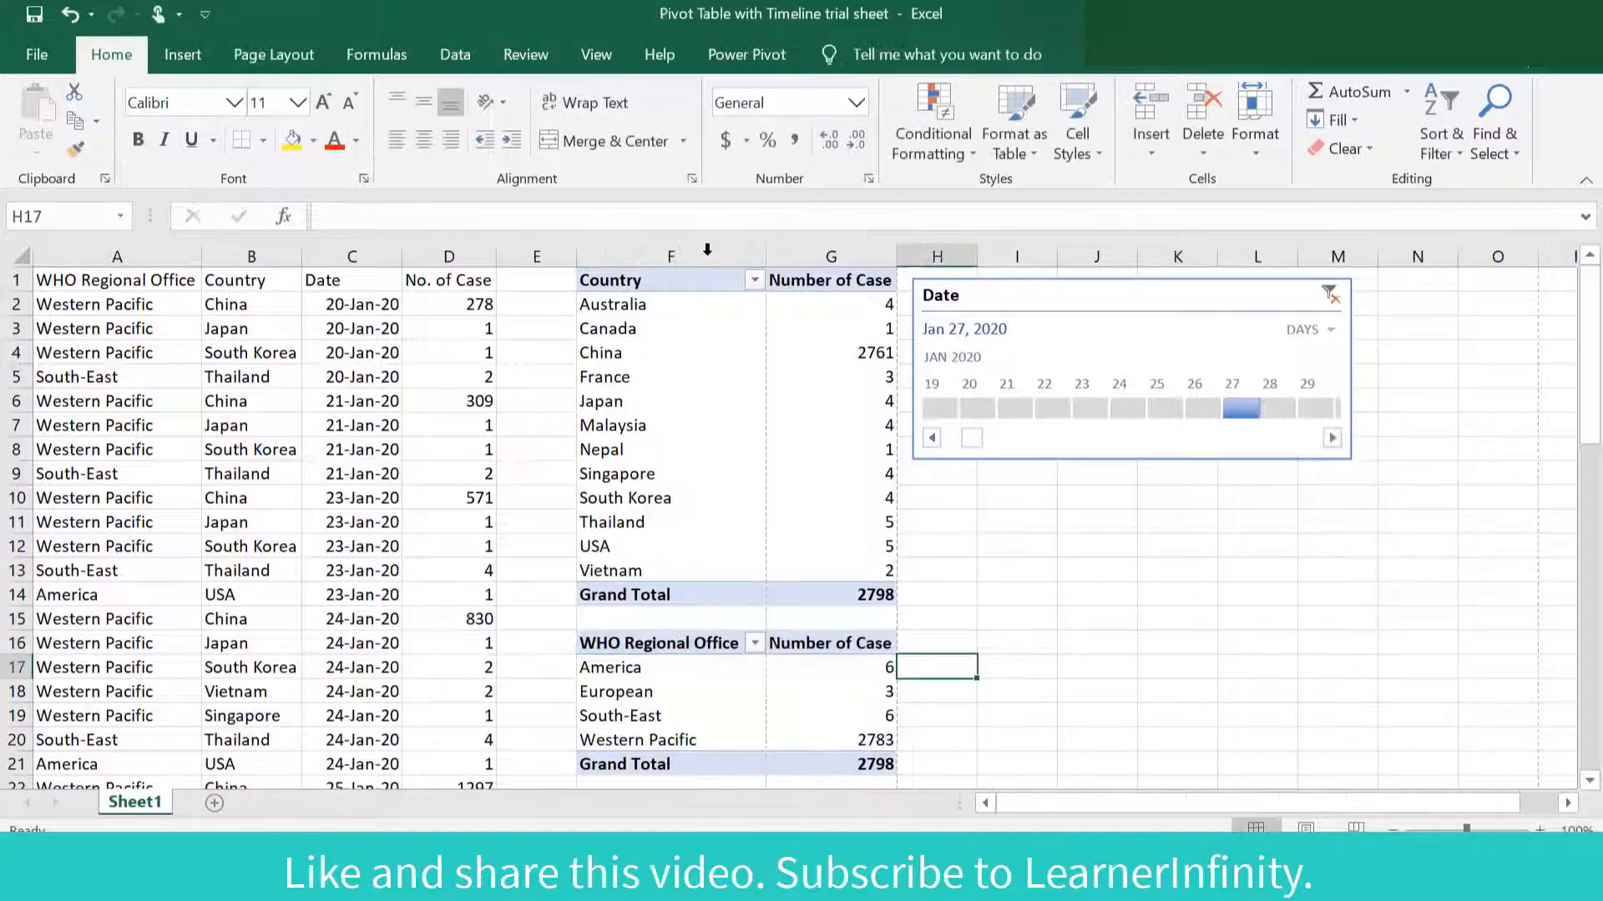
# Filter both PivotTables by single days in turn on the timeline: Jan 20, 21, 23, 24, 25, 26 and 27, 2020.
pyautogui.click(971, 409)
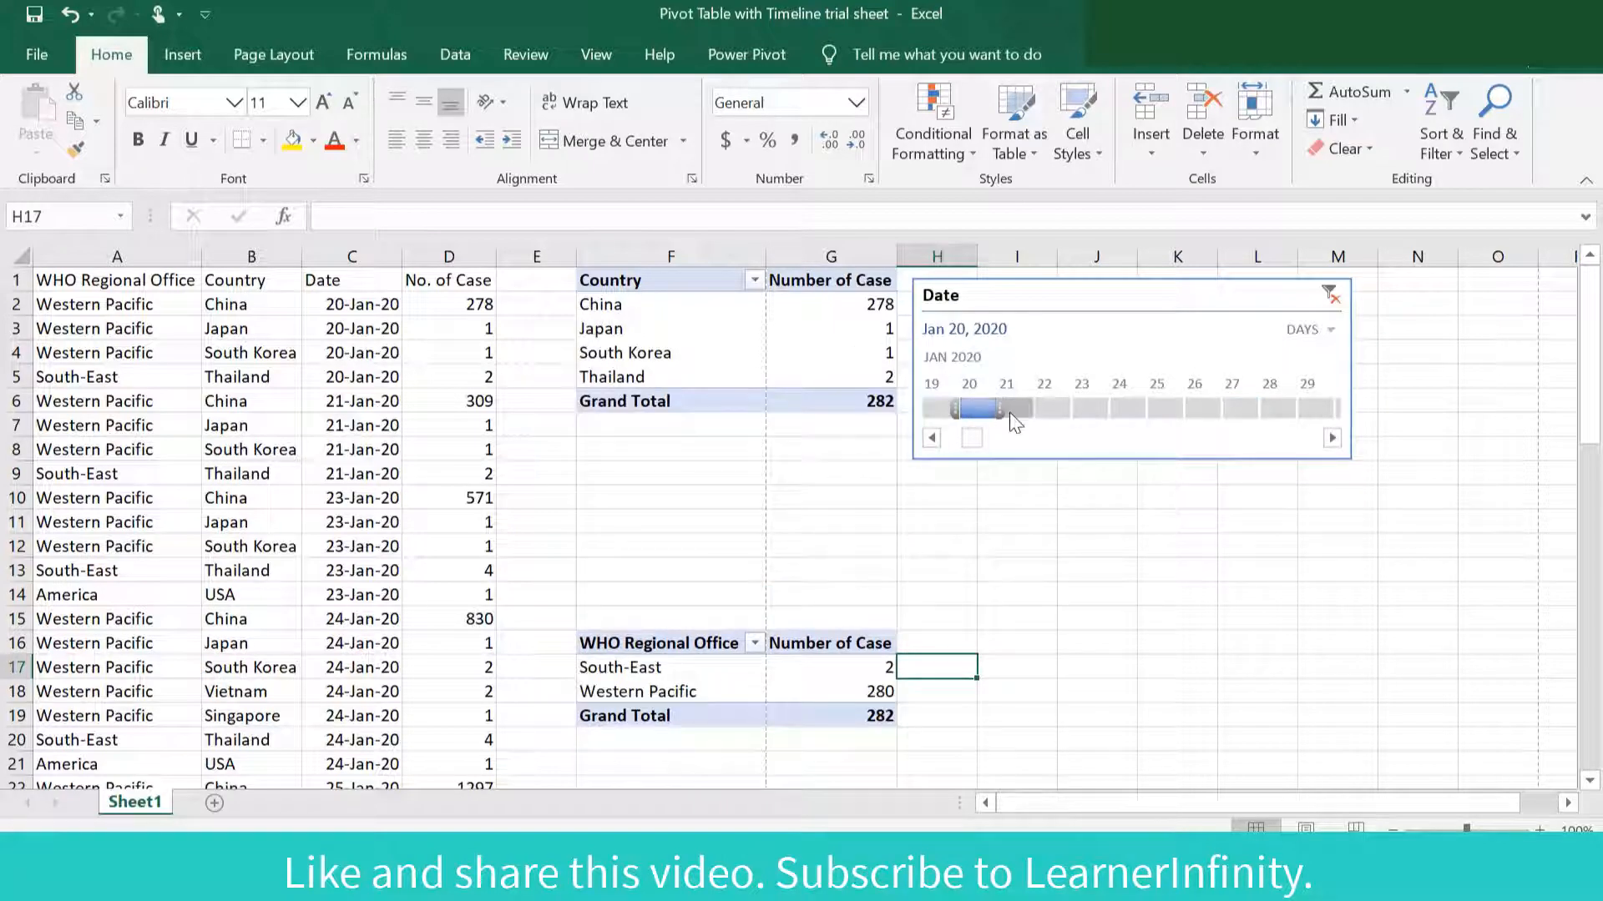
pyautogui.click(1011, 413)
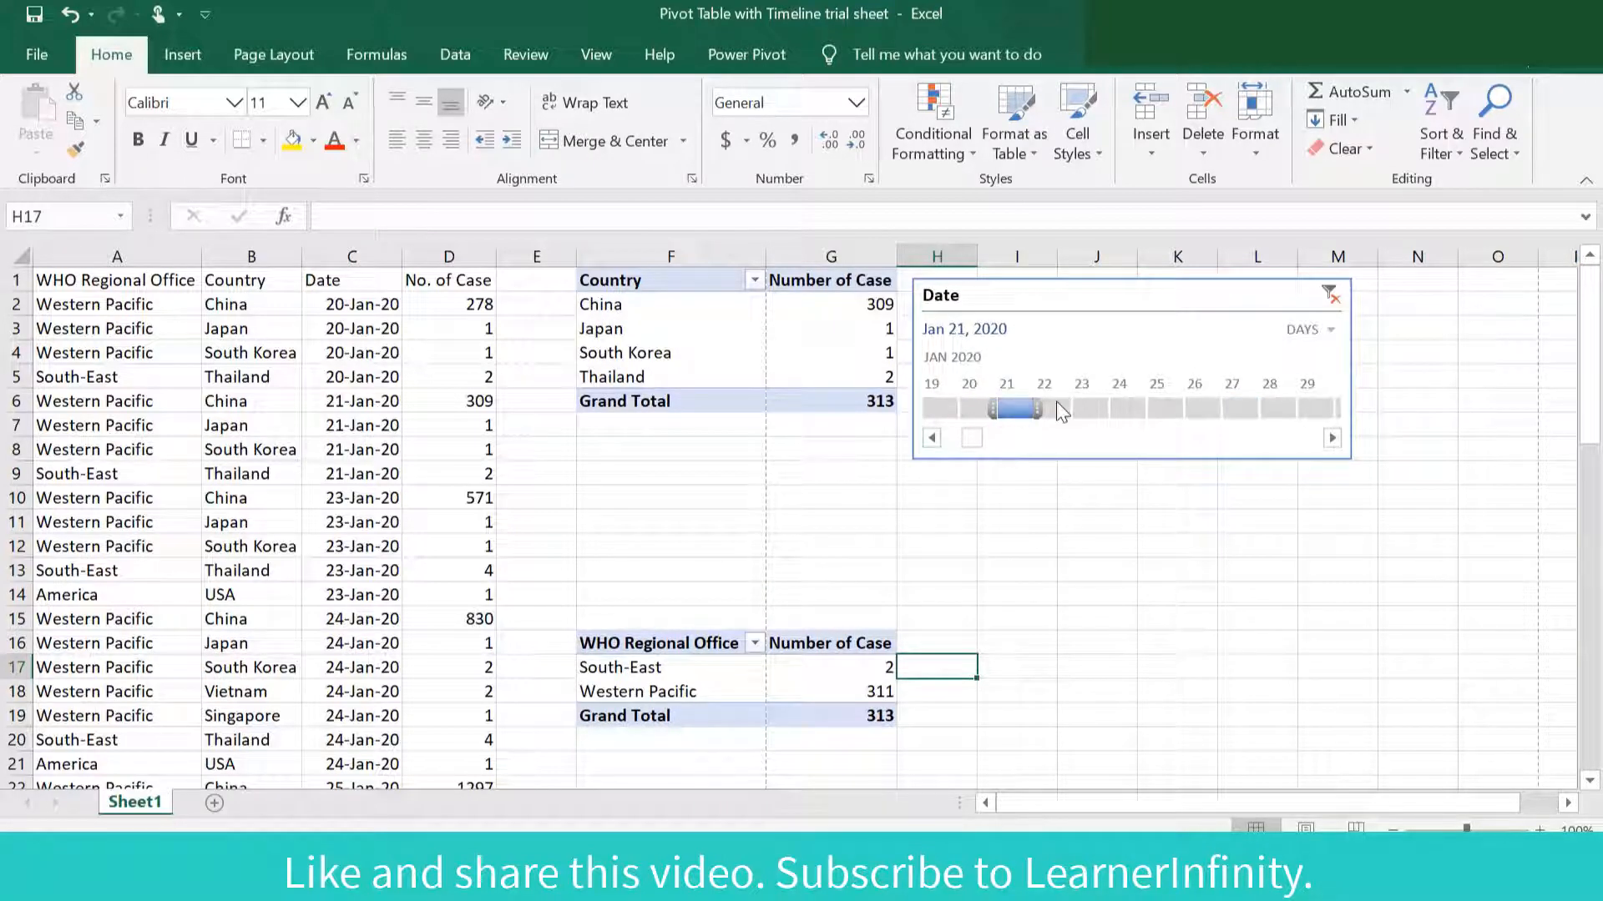
pyautogui.click(1089, 409)
pyautogui.click(1124, 407)
pyautogui.click(1167, 411)
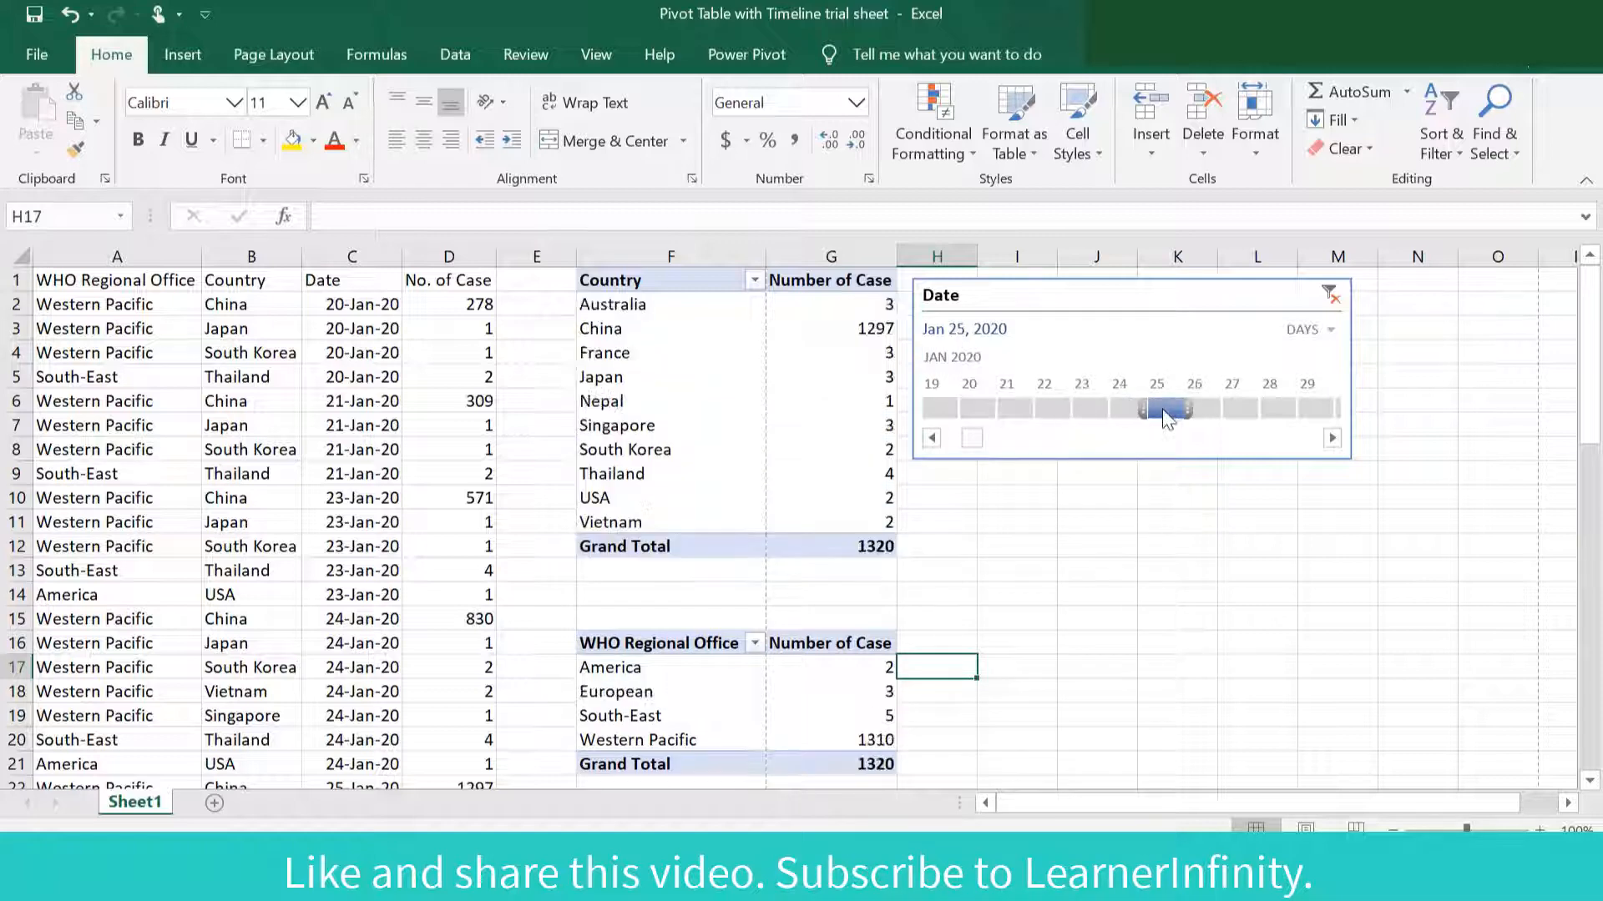
pyautogui.click(1202, 407)
pyautogui.click(1240, 402)
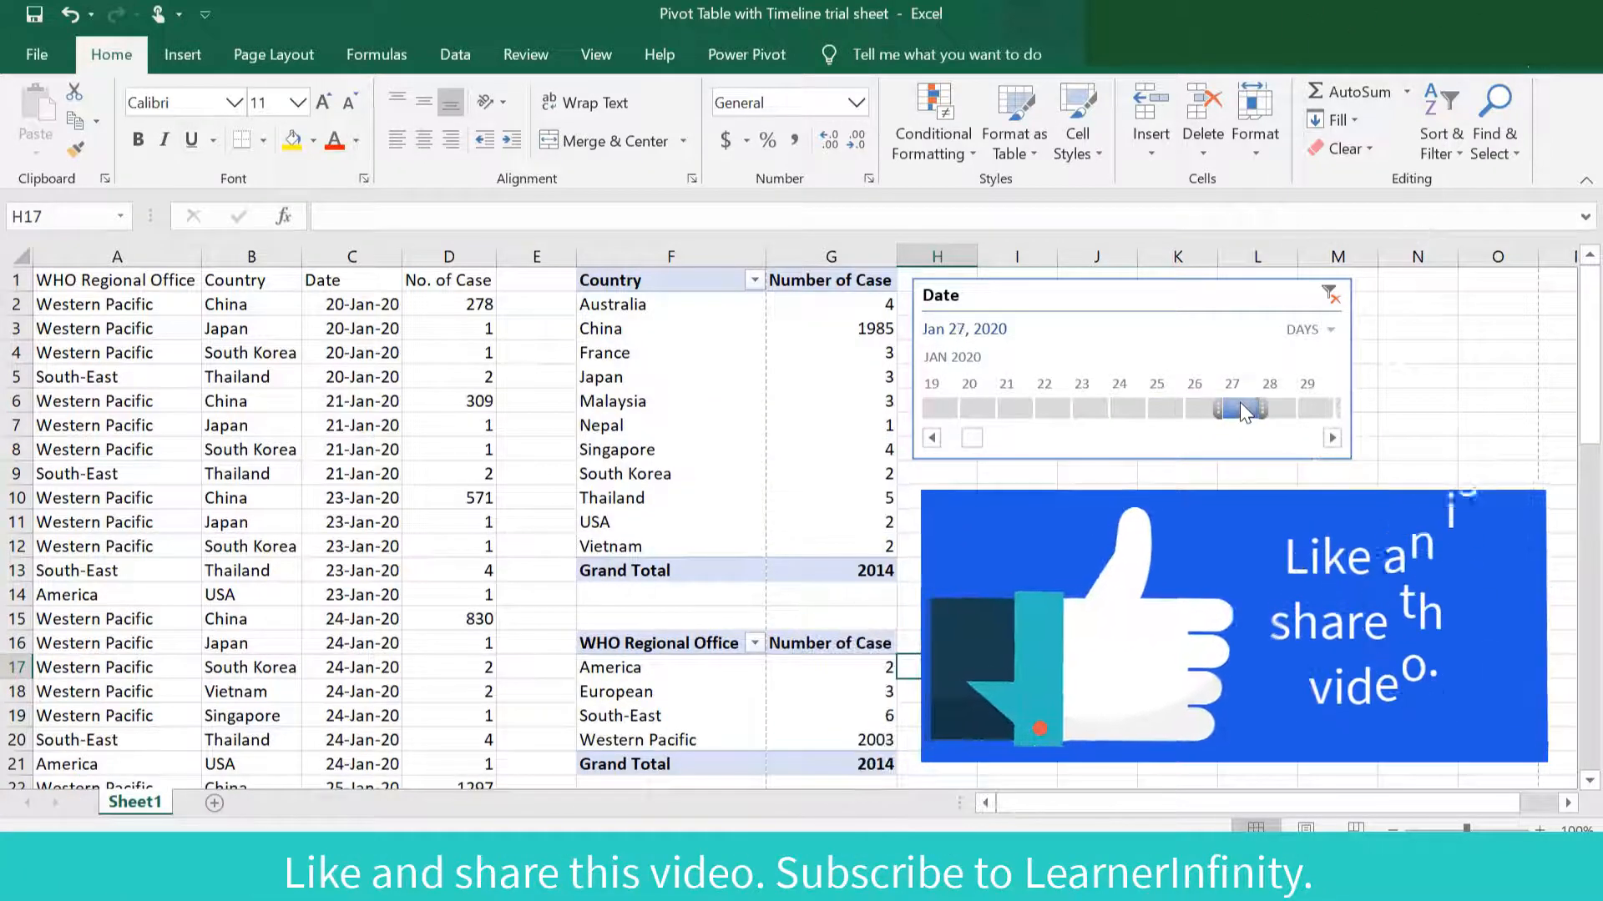